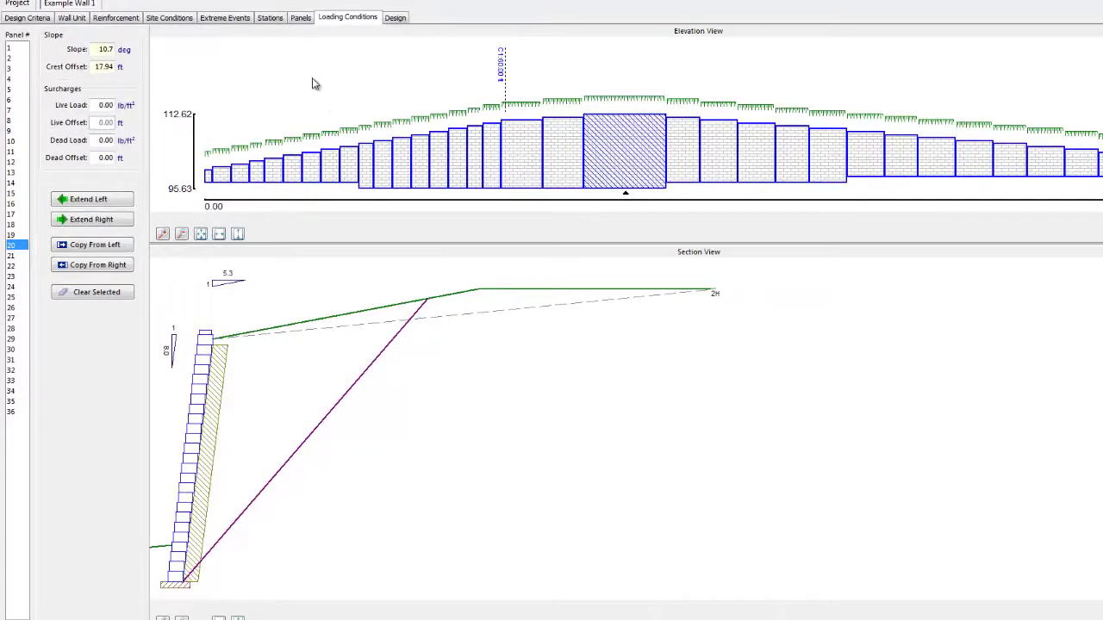
Step: Inspect panel 19's slope and crest offset, then browse panels 13, 11, 8 and 15 back to panel 20
{"action": "left_click", "coordinate": [573, 153]}
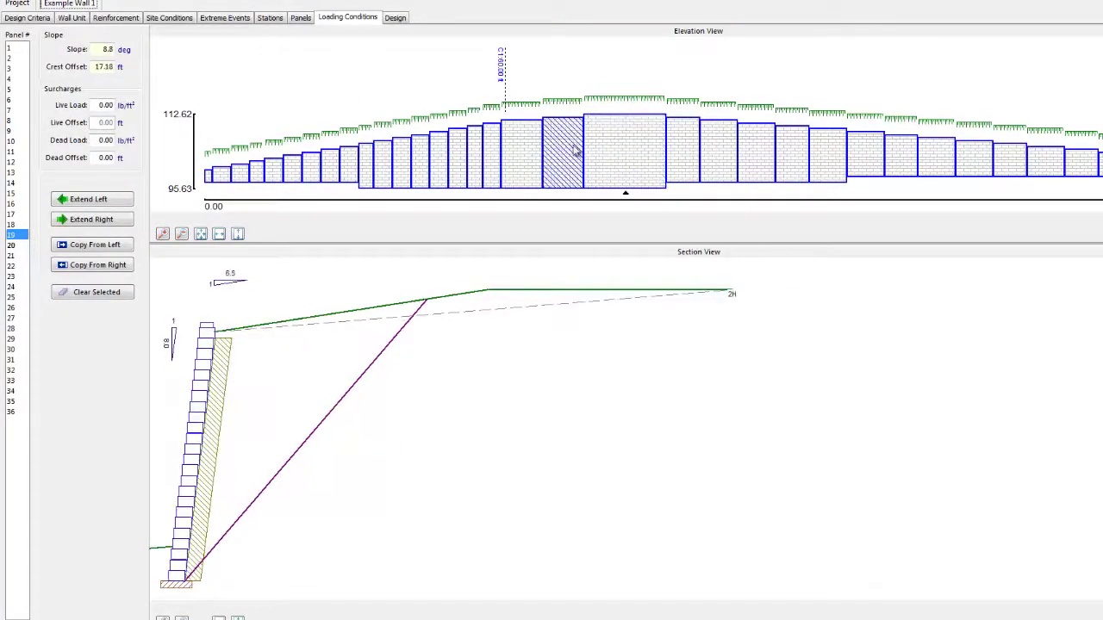
{"action": "left_click", "coordinate": [636, 151]}
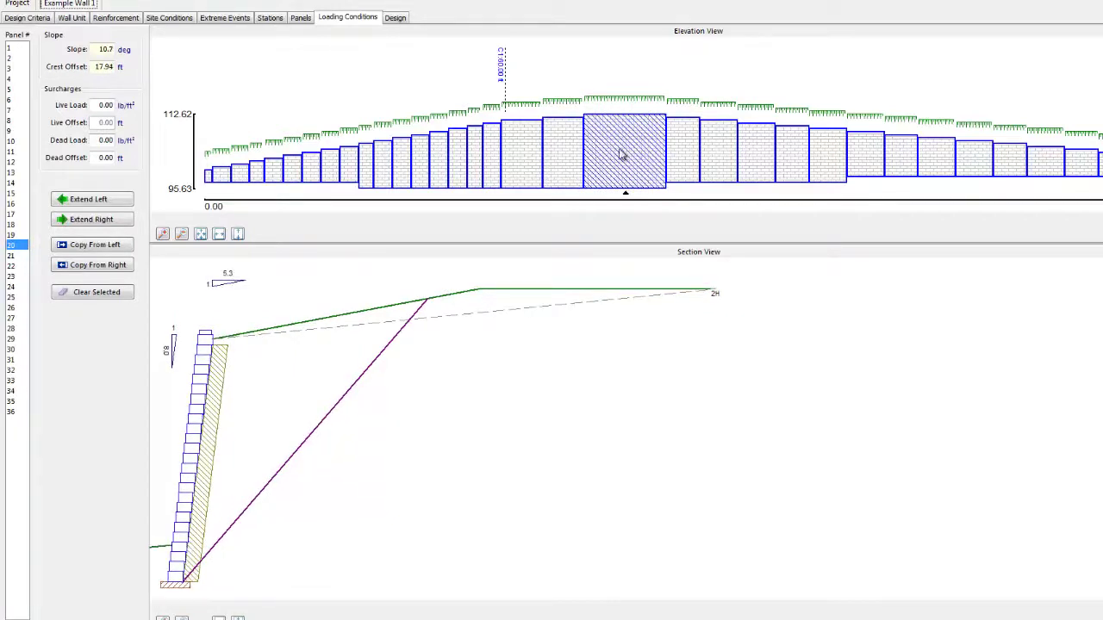
{"action": "left_click", "coordinate": [575, 157]}
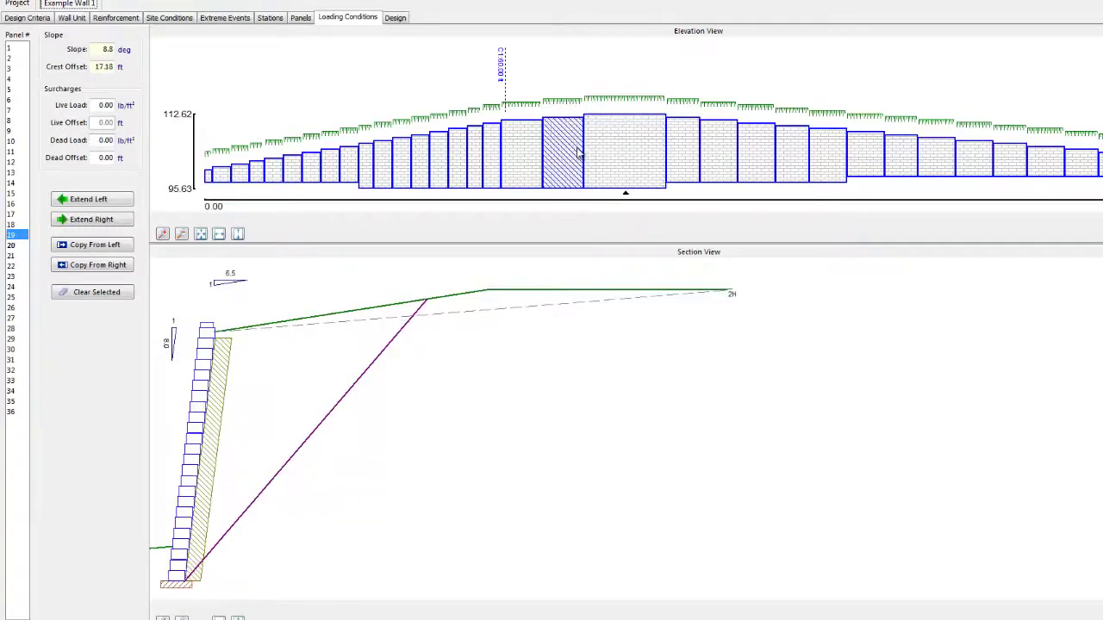
{"action": "key", "text": "Left"}
{"action": "key", "text": "Left"}
{"action": "key", "text": "Left"}
{"action": "key", "text": "Left"}
{"action": "key", "text": "Left"}
{"action": "key", "text": "Left"}
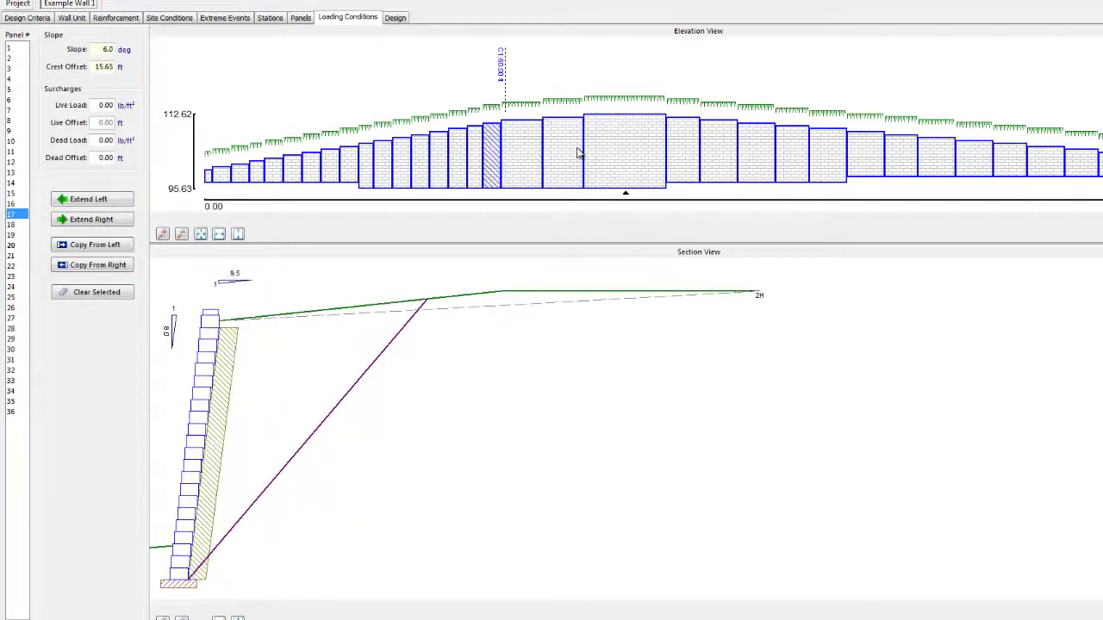
{"action": "key", "text": "Left"}
{"action": "key", "text": "Left"}
{"action": "key", "text": "Left"}
{"action": "key", "text": "Left"}
{"action": "key", "text": "Left"}
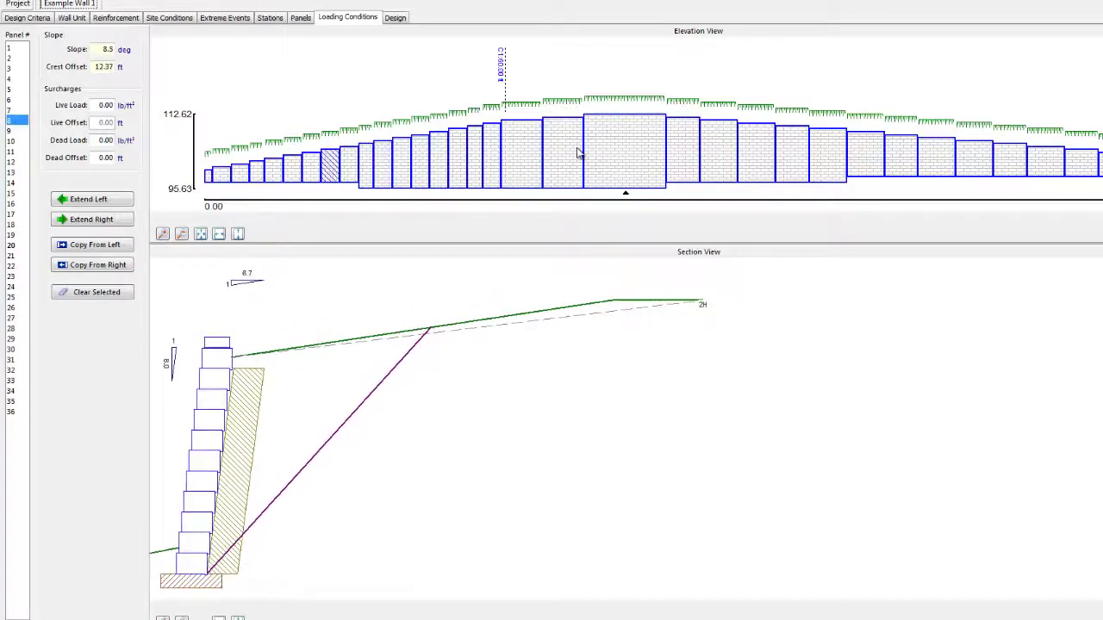
{"action": "key", "text": "Left"}
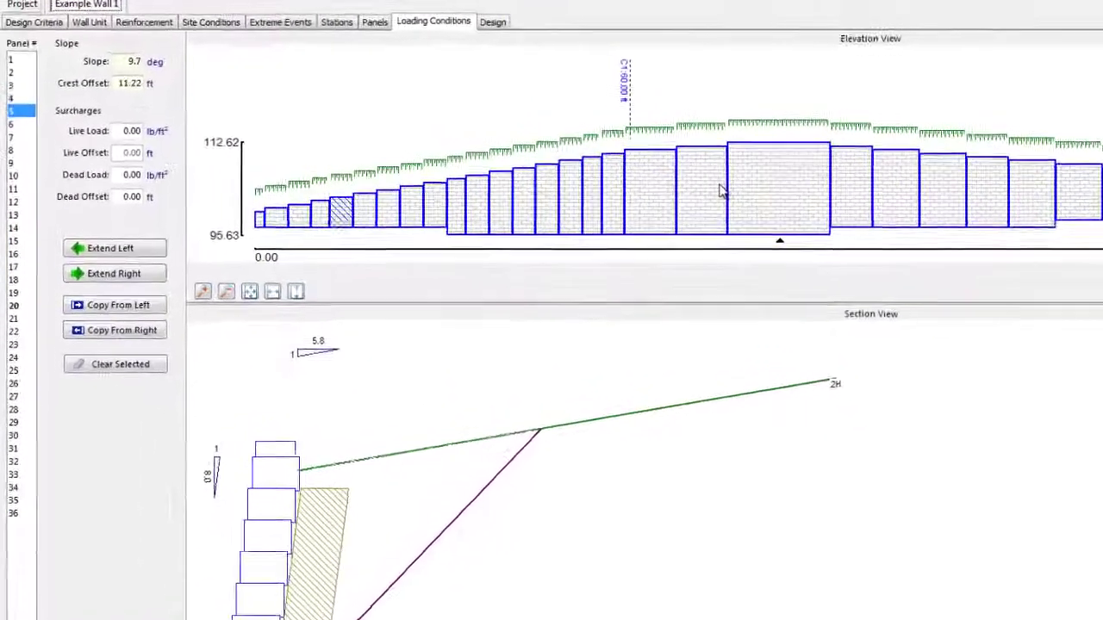
{"action": "key", "text": "Right"}
{"action": "key", "text": "Right"}
{"action": "key", "text": "Right"}
{"action": "key", "text": "Right"}
{"action": "key", "text": "Right"}
{"action": "key", "text": "Right"}
{"action": "key", "text": "Right"}
{"action": "key", "text": "Right"}
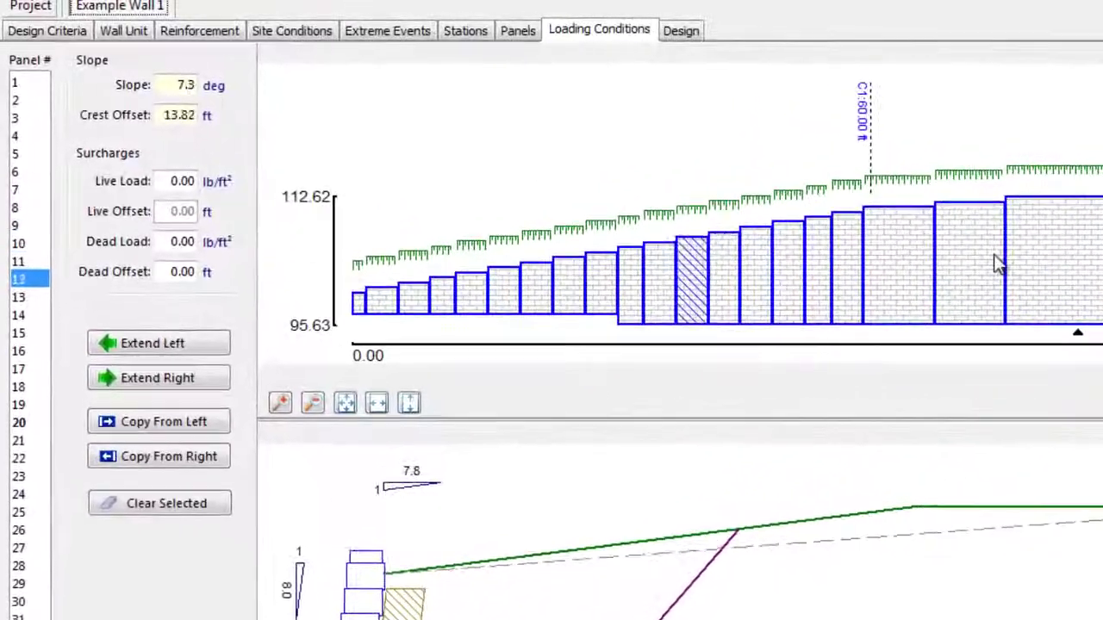
{"action": "key", "text": "Right"}
{"action": "key", "text": "Right"}
{"action": "key", "text": "Right"}
{"action": "key", "text": "Right"}
{"action": "key", "text": "Right"}
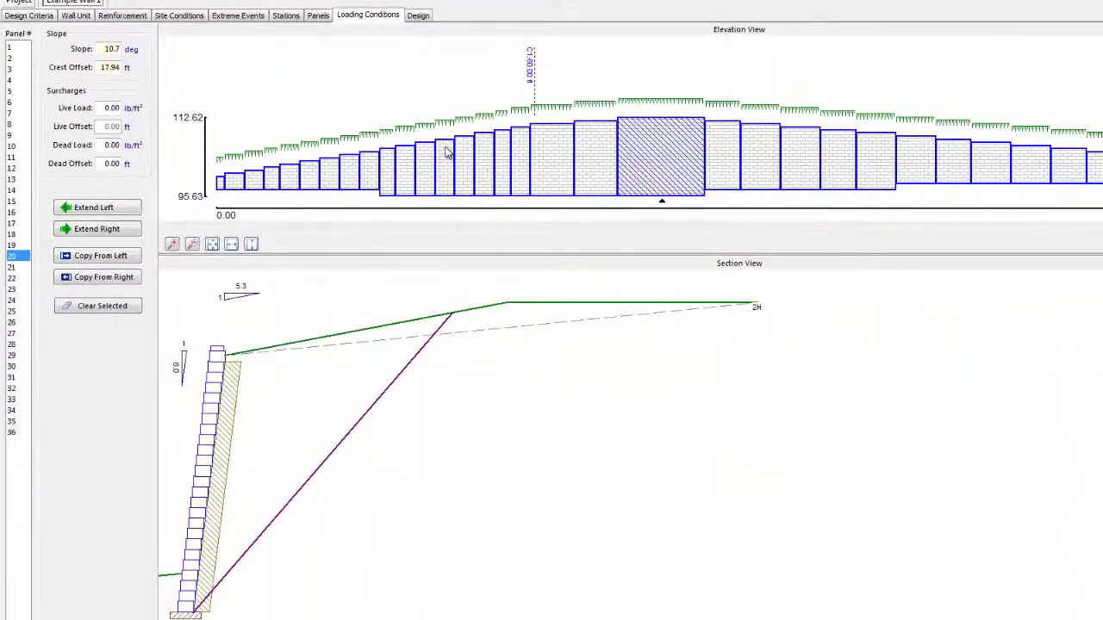
Step: Browse panels 12, 3, 16, 23 and 28, then return to panel 20
{"action": "key", "text": "Left"}
{"action": "key", "text": "Left"}
{"action": "key", "text": "Left"}
{"action": "key", "text": "Left"}
{"action": "key", "text": "Left"}
{"action": "key", "text": "Left"}
{"action": "key", "text": "Left"}
{"action": "key", "text": "Left"}
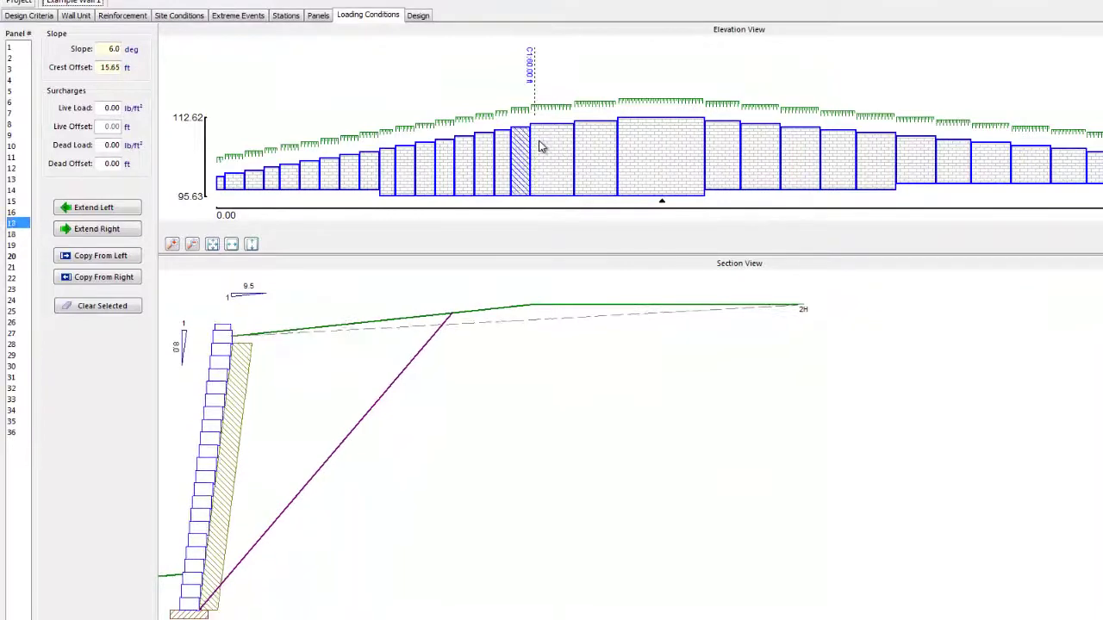
{"action": "key", "text": "Left"}
{"action": "key", "text": "Left"}
{"action": "key", "text": "Left"}
{"action": "key", "text": "Left"}
{"action": "key", "text": "Left"}
{"action": "key", "text": "Left"}
{"action": "key", "text": "Left"}
{"action": "key", "text": "Left"}
{"action": "key", "text": "Left"}
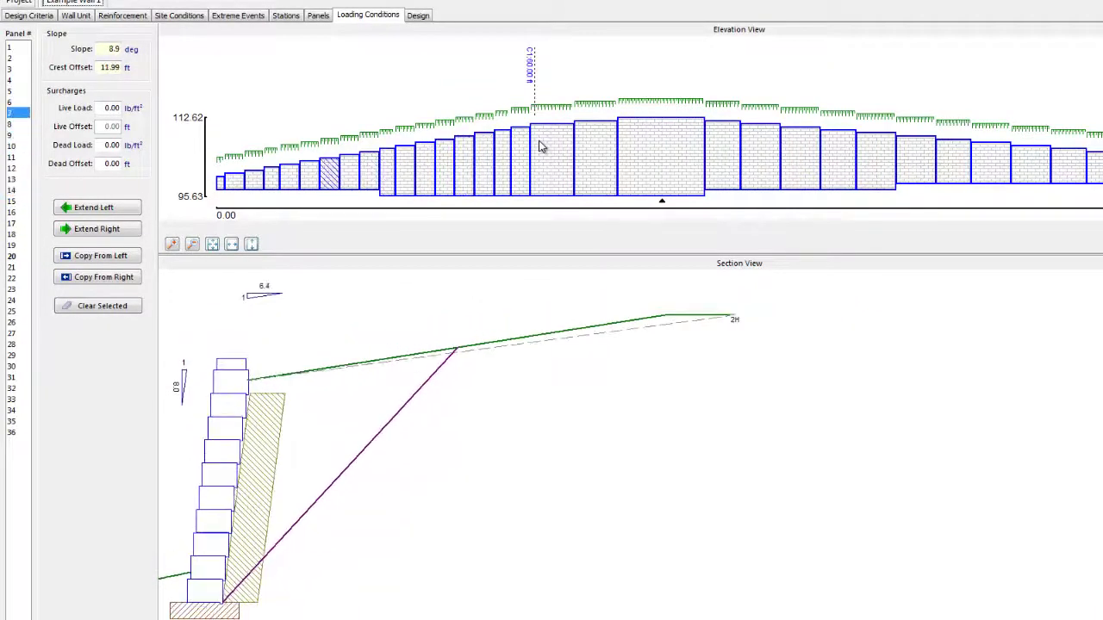
{"action": "key", "text": "Right"}
{"action": "key", "text": "Right"}
{"action": "key", "text": "Right"}
{"action": "key", "text": "Right"}
{"action": "key", "text": "Right"}
{"action": "key", "text": "Right"}
{"action": "key", "text": "Right"}
{"action": "key", "text": "Right"}
{"action": "key", "text": "Right"}
{"action": "key", "text": "Right"}
{"action": "key", "text": "Right"}
{"action": "key", "text": "Right"}
{"action": "key", "text": "Right"}
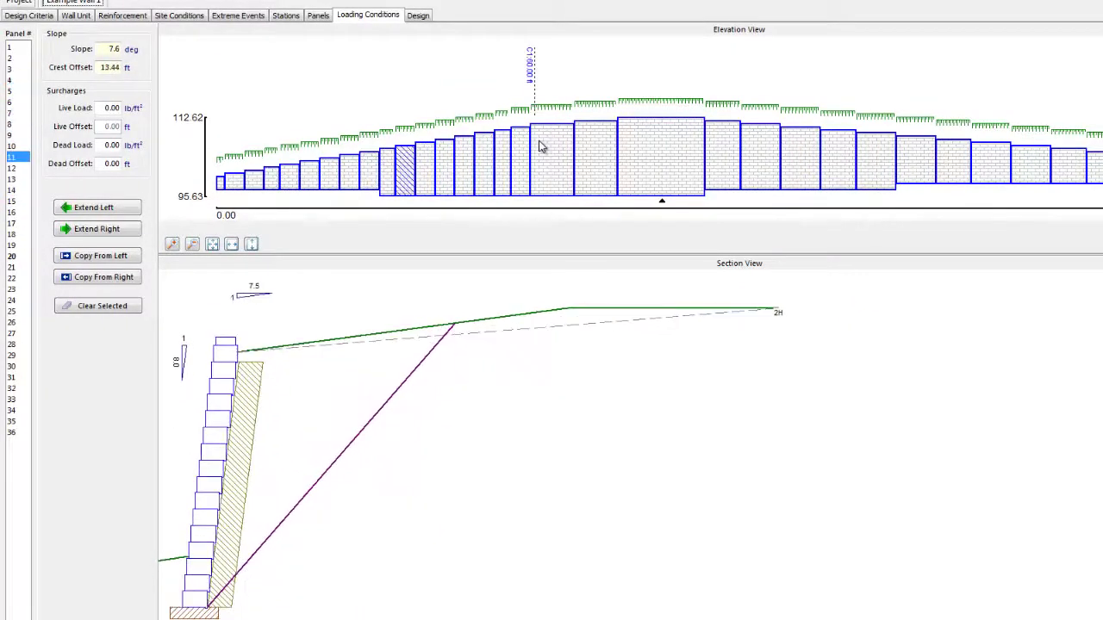
{"action": "key", "text": "Right"}
{"action": "key", "text": "Right"}
{"action": "key", "text": "Right"}
{"action": "key", "text": "Right"}
{"action": "key", "text": "Right"}
{"action": "key", "text": "Right"}
{"action": "key", "text": "Right"}
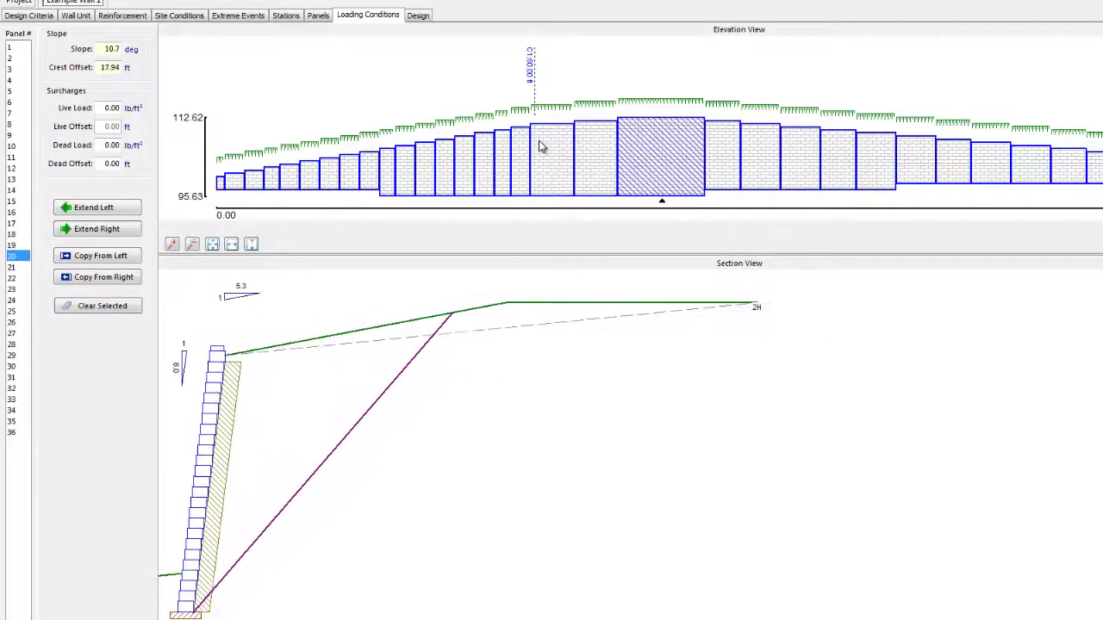
{"action": "key", "text": "Right"}
{"action": "key", "text": "Right"}
{"action": "key", "text": "Right"}
{"action": "key", "text": "Right"}
{"action": "key", "text": "Right"}
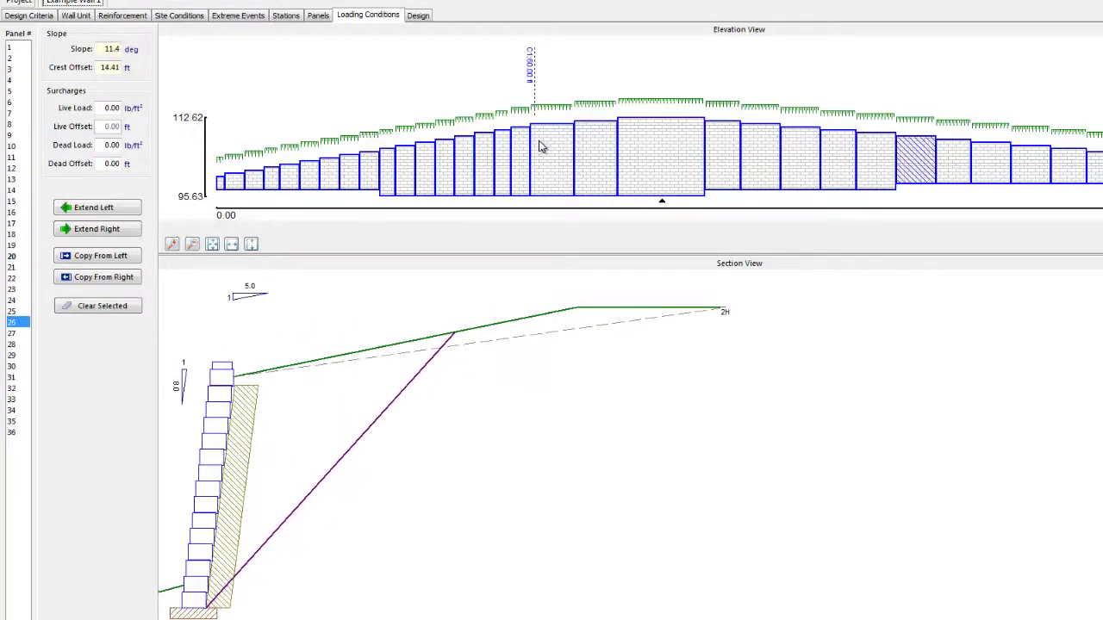
{"action": "key", "text": "Left"}
{"action": "key", "text": "Left"}
{"action": "key", "text": "Left"}
{"action": "key", "text": "Left"}
{"action": "key", "text": "Left"}
{"action": "key", "text": "Left"}
{"action": "key", "text": "Left"}
{"action": "key", "text": "Left"}
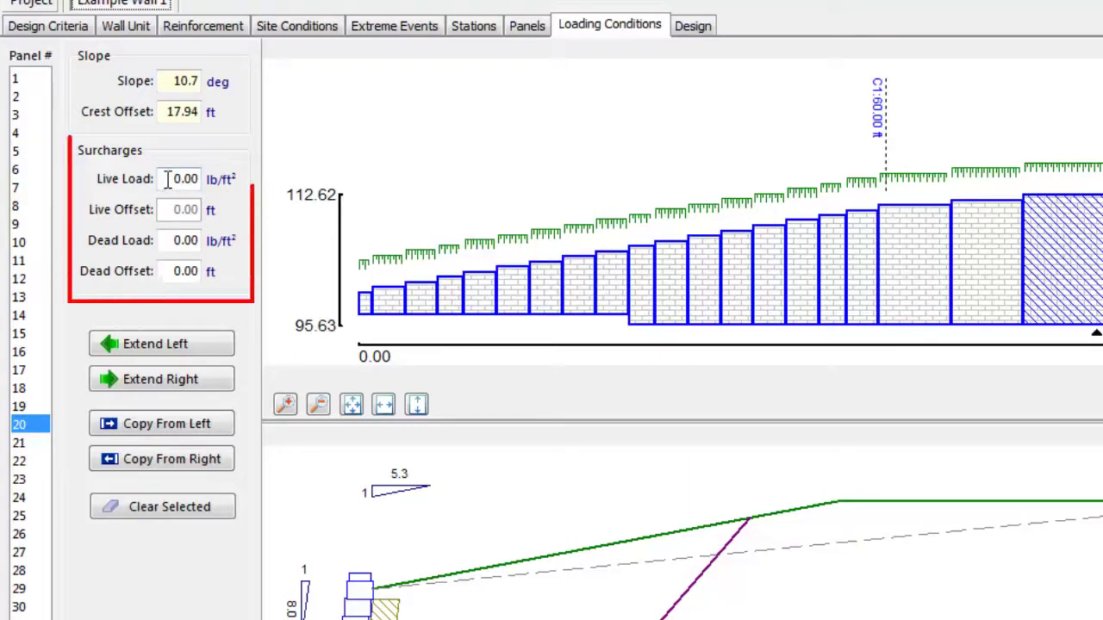
Step: Set panel 20's live load to 50 lb/ft² and extend it to all panels left and right
{"action": "left_click_drag", "start_coordinate": [168, 178], "coordinate": [215, 185]}
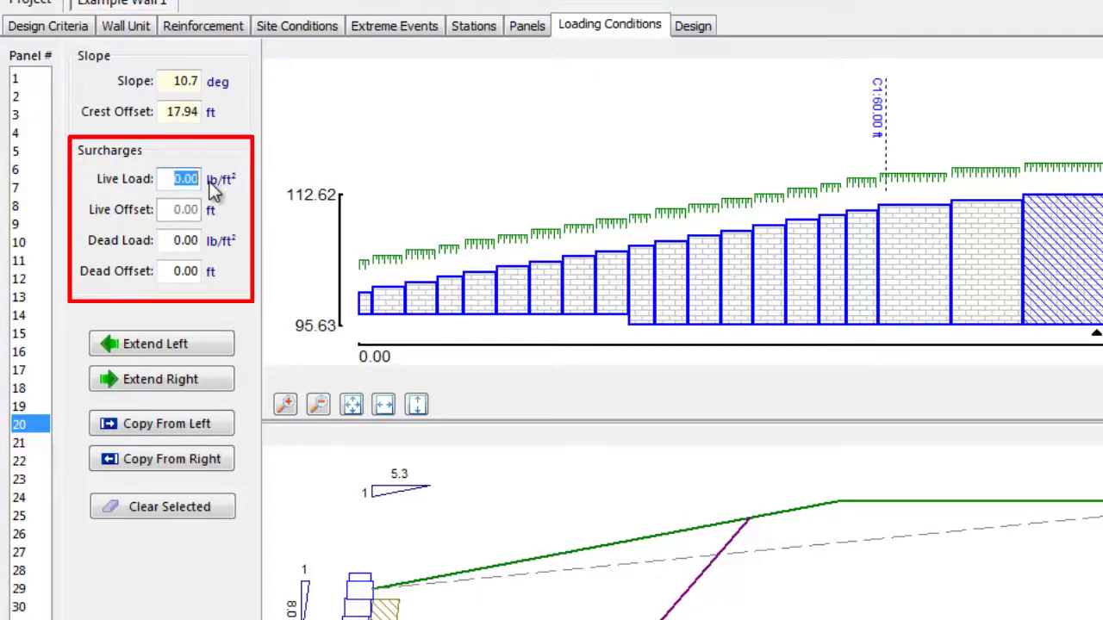
{"action": "type", "text": "50"}
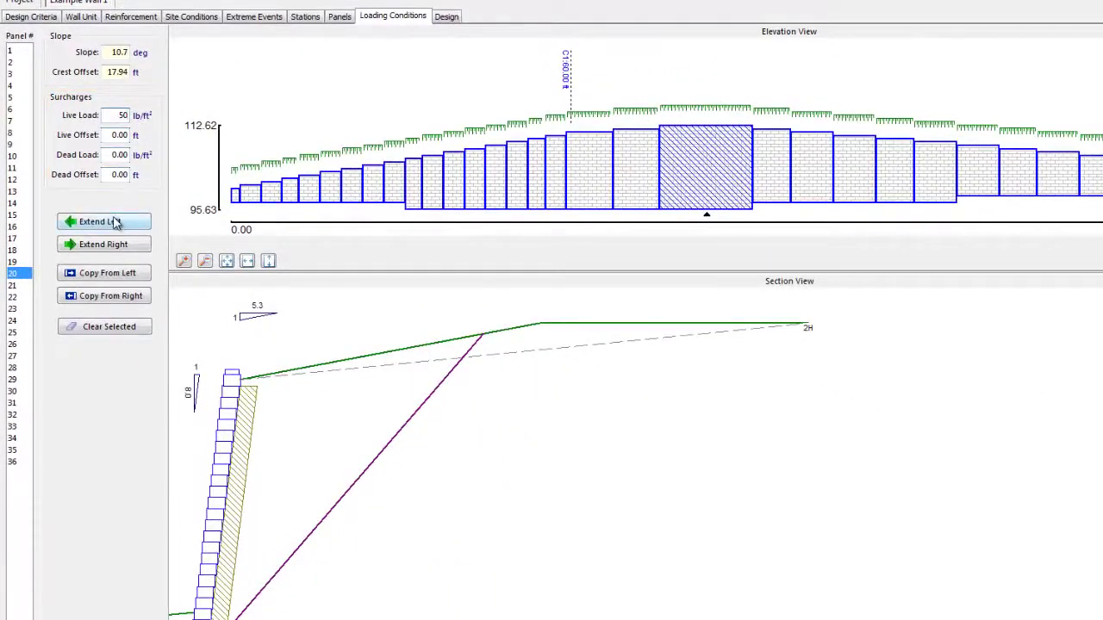
{"action": "left_click", "coordinate": [116, 222]}
{"action": "key", "text": "Tab"}
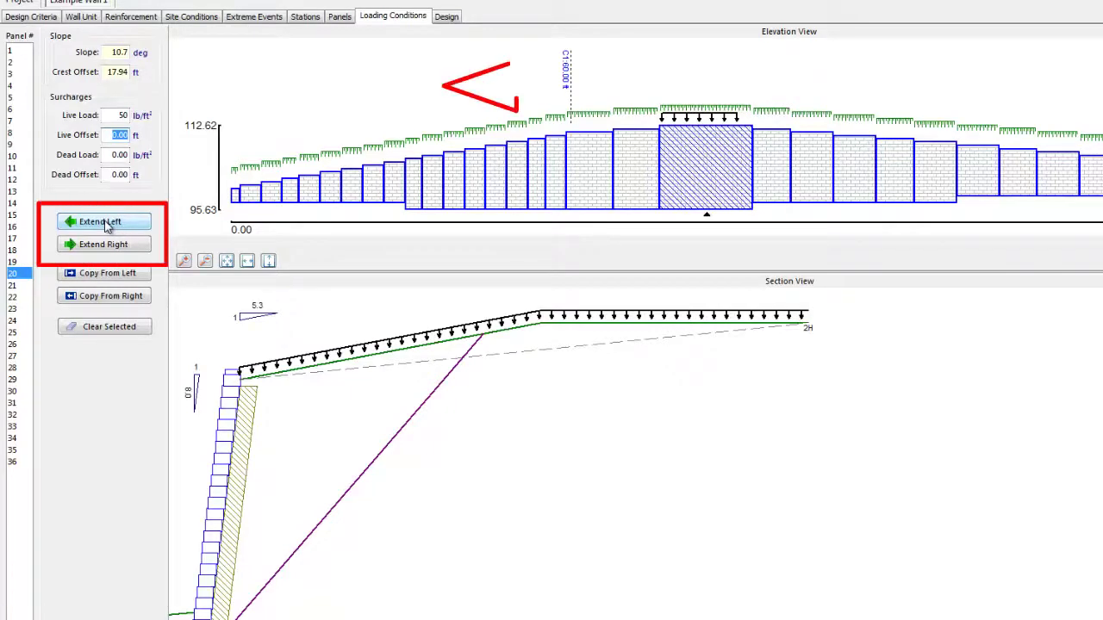
{"action": "left_click", "coordinate": [108, 224]}
{"action": "left_click", "coordinate": [115, 244]}
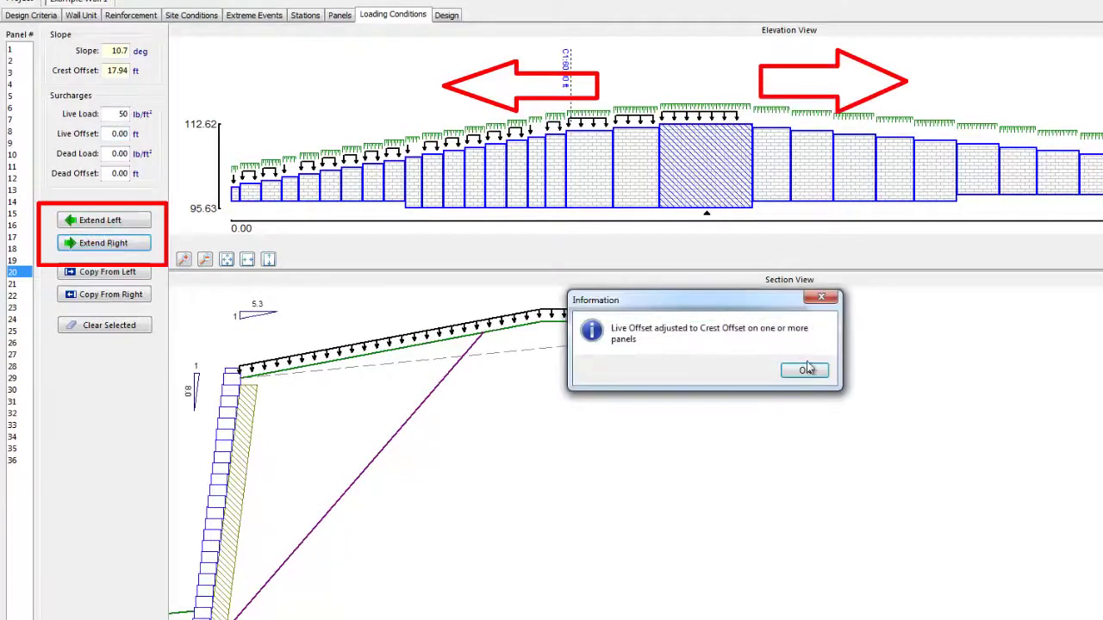
{"action": "left_click", "coordinate": [805, 371]}
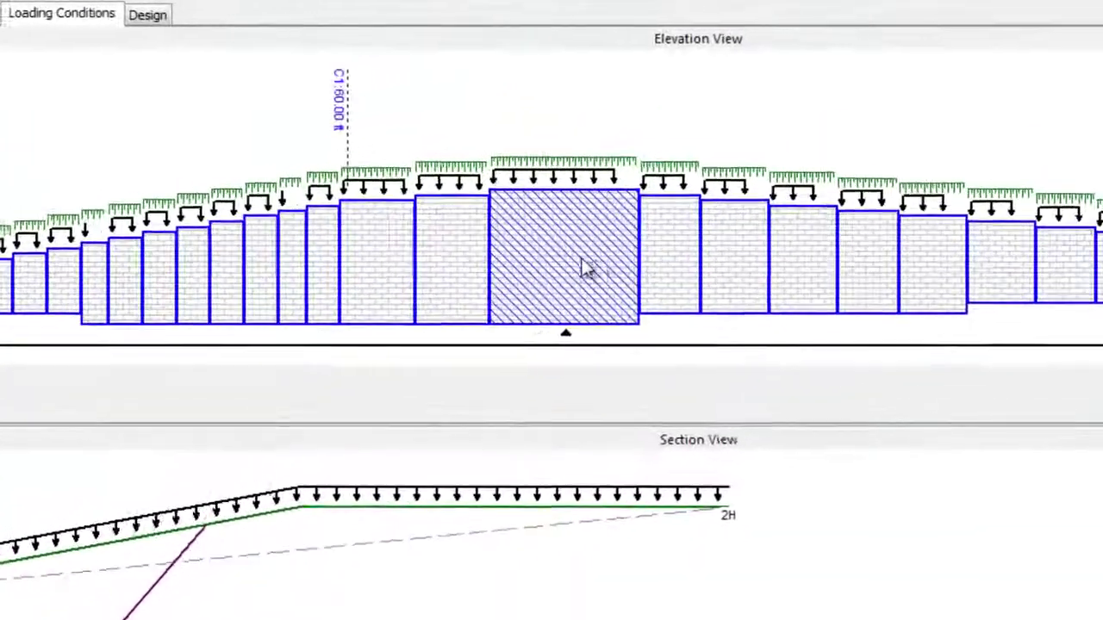
Step: Copy panel 20's loading onto panels 21 through the last panel, then reselect panel 20
{"action": "right_click", "coordinate": [703, 165]}
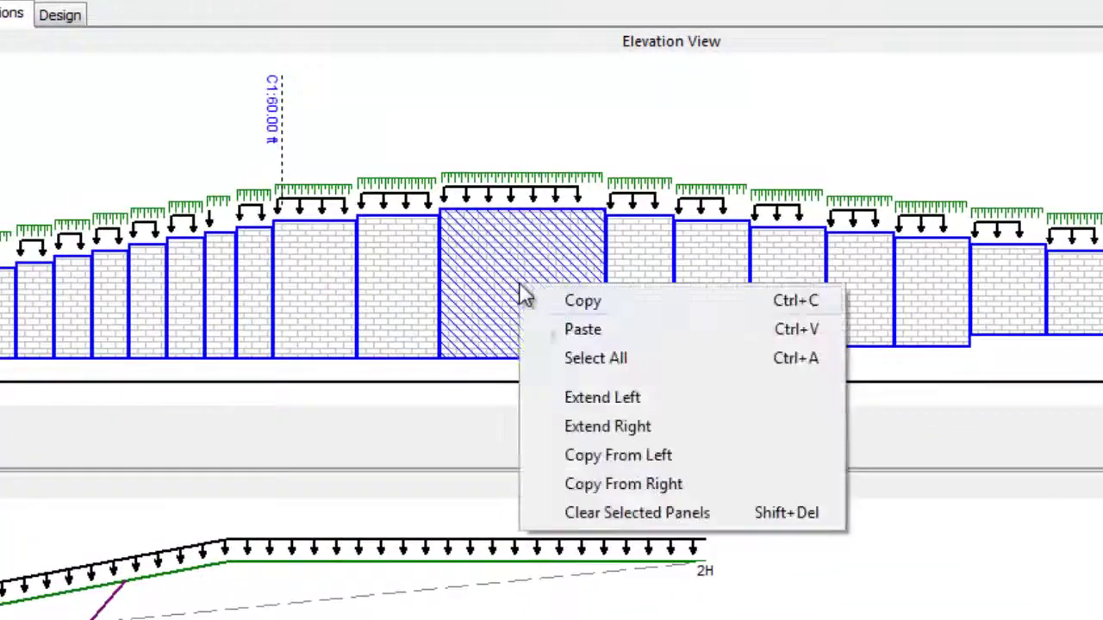
{"action": "left_click", "coordinate": [588, 299]}
{"action": "left_click", "coordinate": [653, 300]}
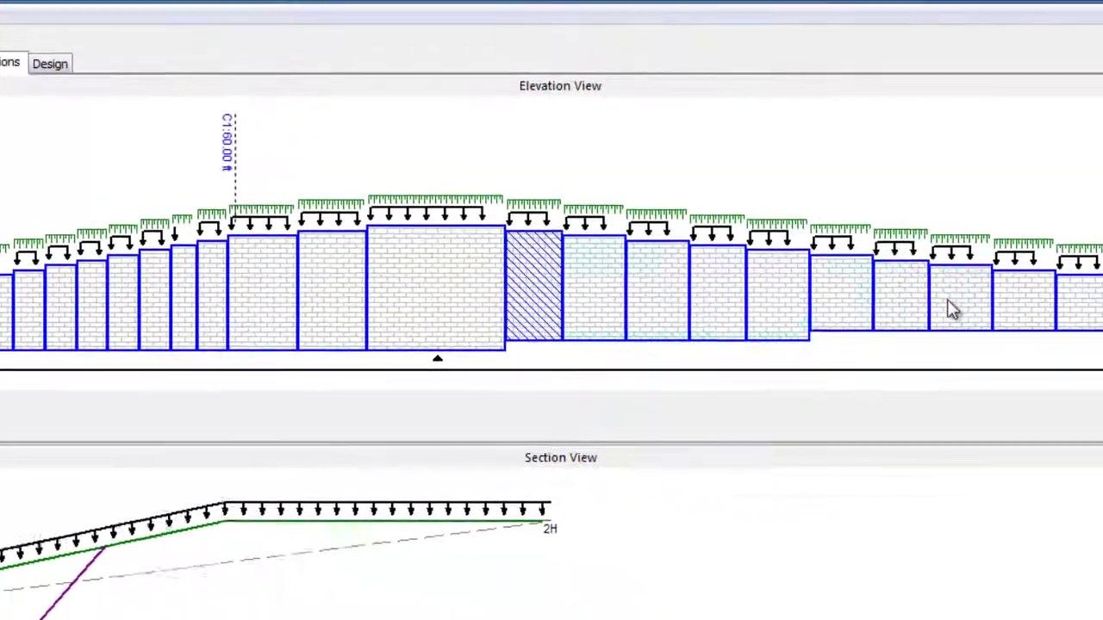
{"action": "left_click", "coordinate": [1036, 299], "text": "shift"}
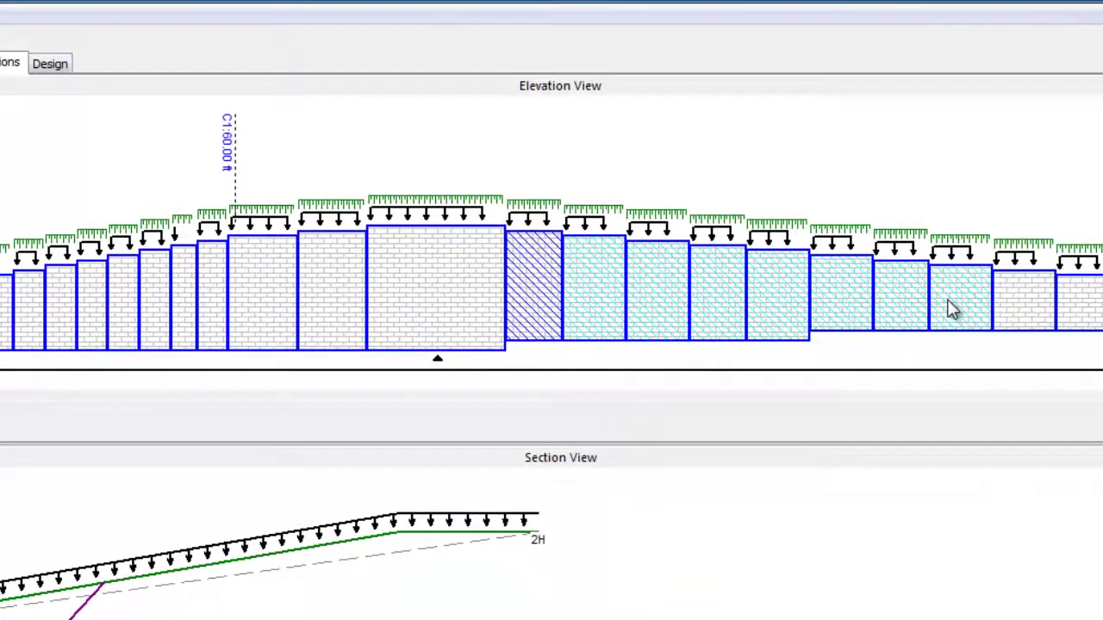
{"action": "right_click", "coordinate": [715, 283]}
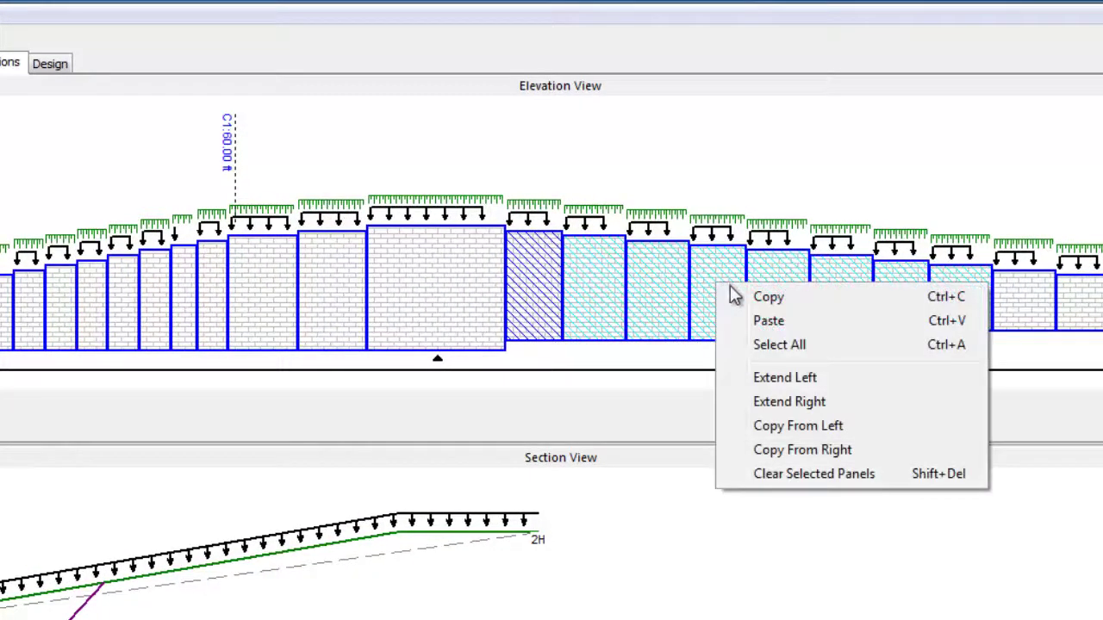
{"action": "left_click", "coordinate": [768, 321]}
{"action": "key", "text": "Return"}
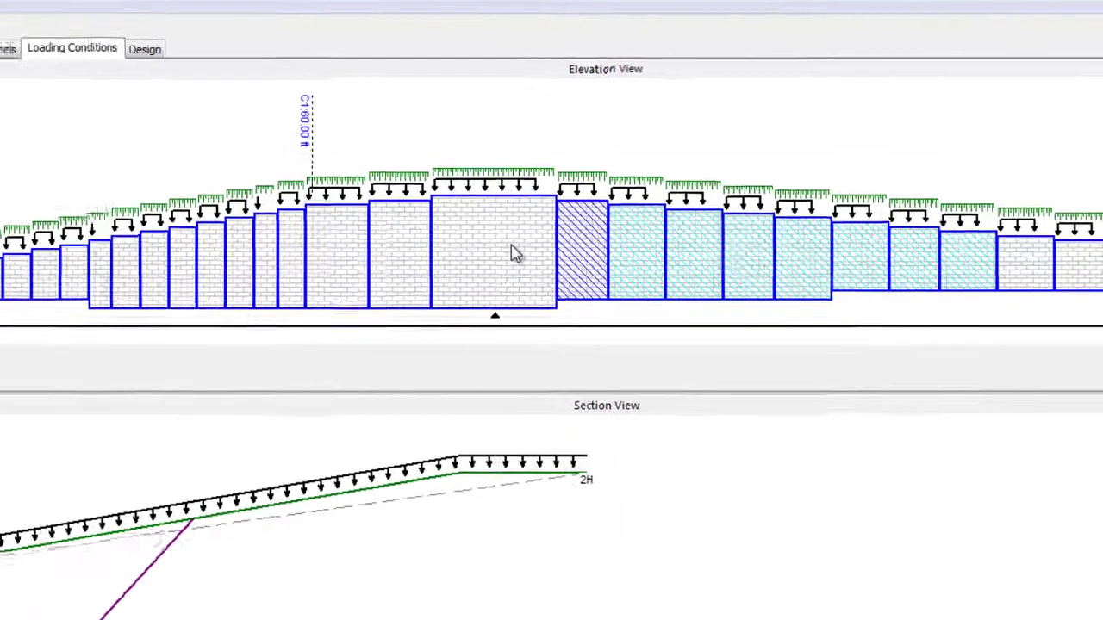
{"action": "left_click", "coordinate": [460, 288]}
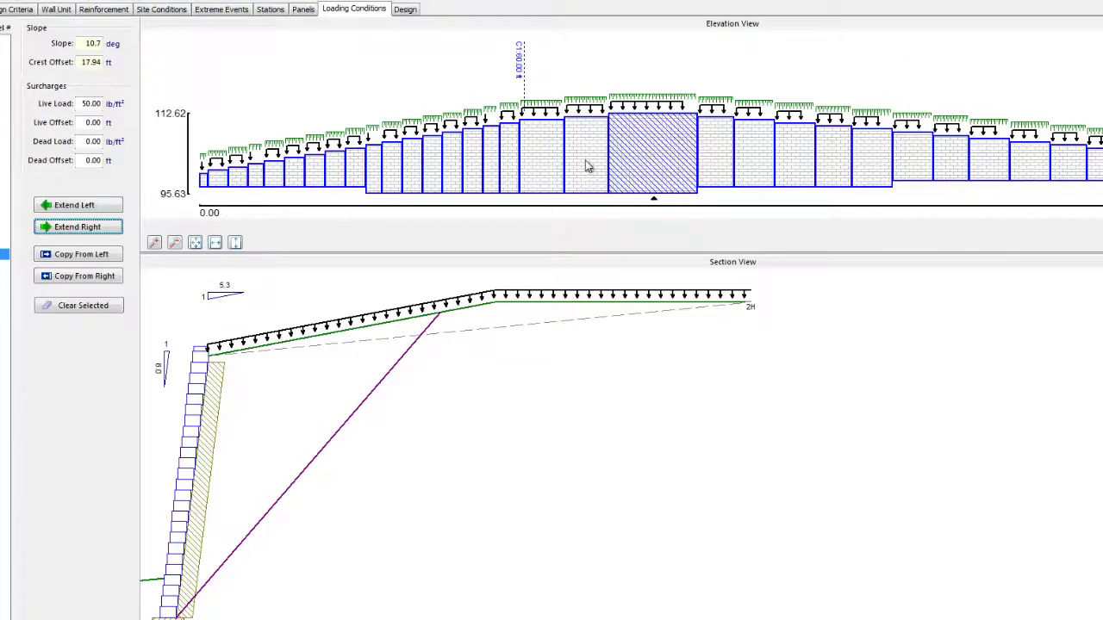
{"action": "key", "text": "Left"}
{"action": "key", "text": "Left"}
{"action": "key", "text": "Left"}
{"action": "key", "text": "Left"}
{"action": "key", "text": "Left"}
{"action": "key", "text": "Left"}
{"action": "key", "text": "Left"}
{"action": "key", "text": "Left"}
{"action": "key", "text": "Left"}
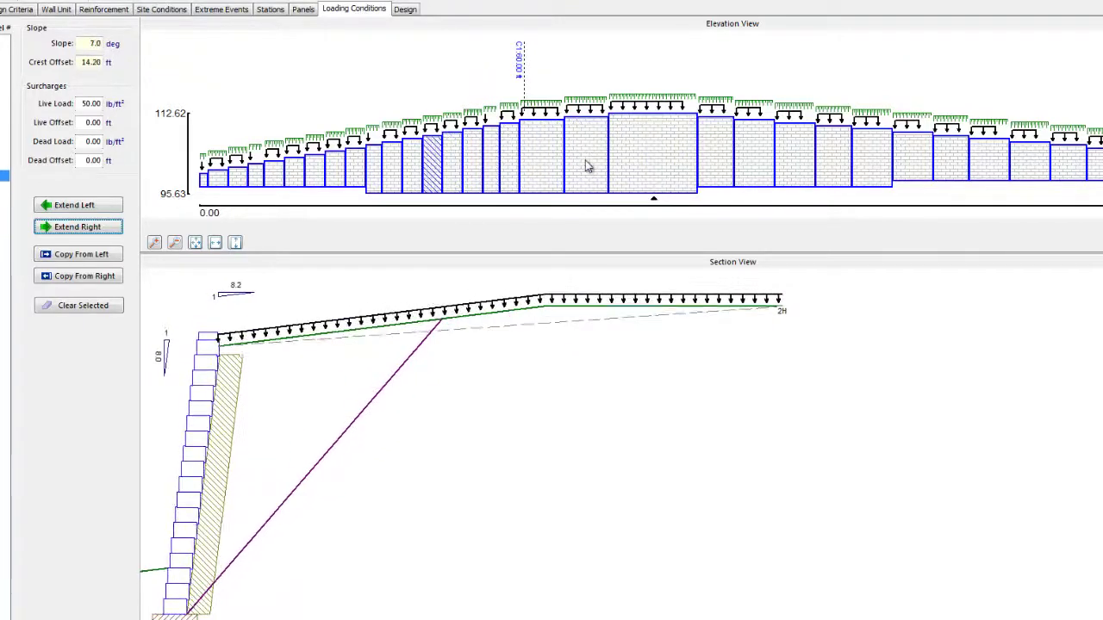
{"action": "key", "text": "Left"}
{"action": "key", "text": "Left"}
{"action": "key", "text": "Left"}
{"action": "key", "text": "Left"}
{"action": "key", "text": "Left"}
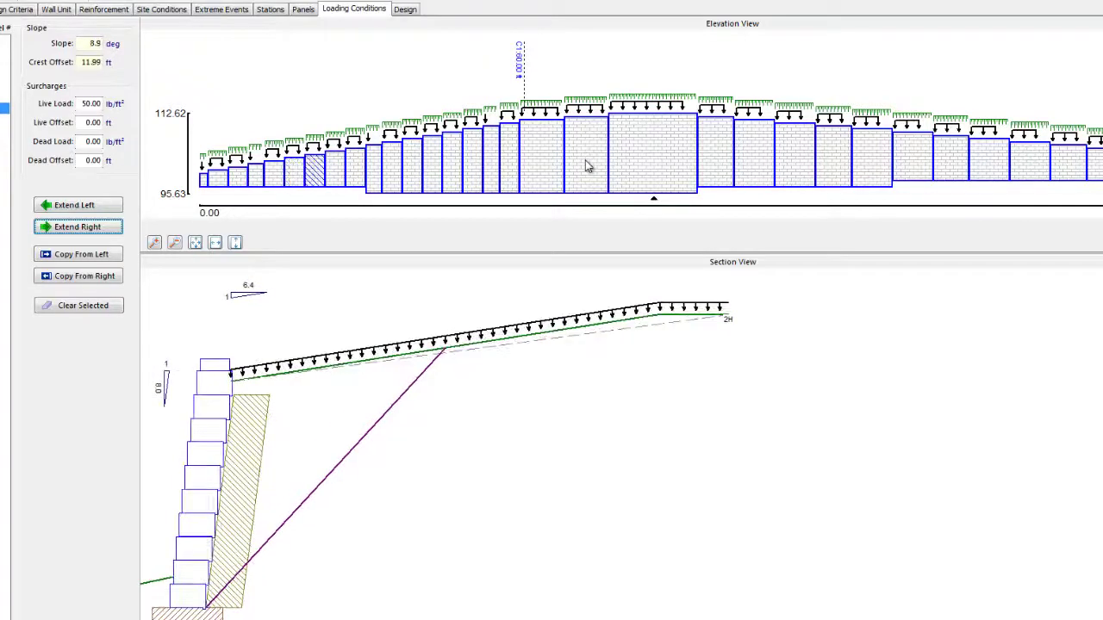
{"action": "key", "text": "Right"}
{"action": "key", "text": "Right"}
{"action": "key", "text": "Right"}
{"action": "key", "text": "Right"}
{"action": "key", "text": "Right"}
{"action": "key", "text": "Right"}
{"action": "key", "text": "Right"}
{"action": "key", "text": "Right"}
{"action": "key", "text": "Right"}
{"action": "key", "text": "Right"}
{"action": "key", "text": "Right"}
{"action": "key", "text": "Right"}
{"action": "key", "text": "Right"}
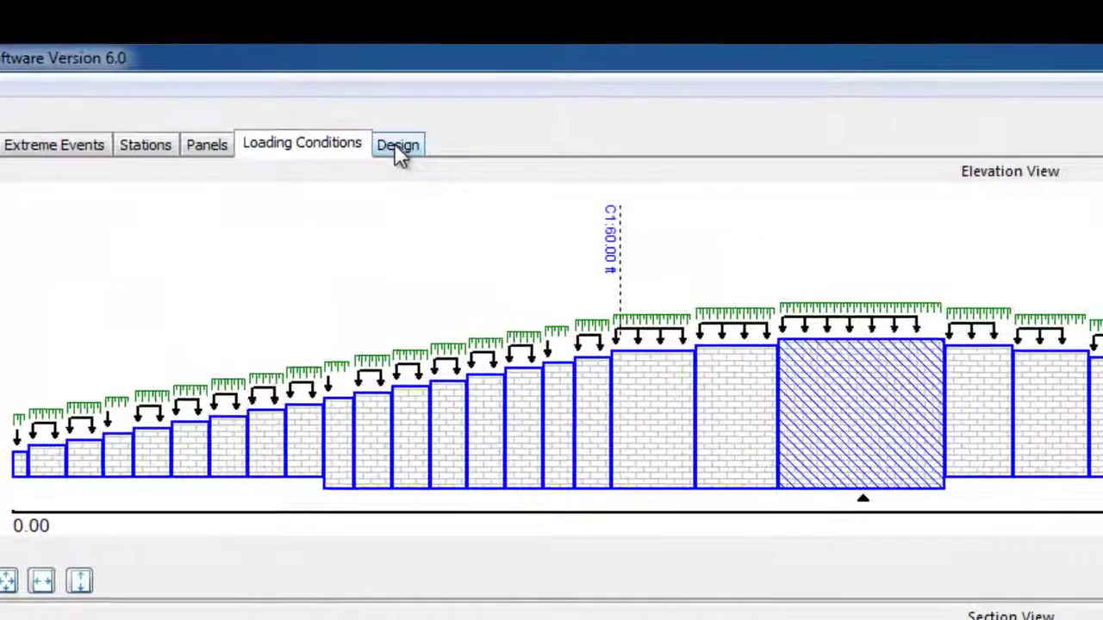
Step: On the design page, widen the Quick Results panes, resize the views, and show static results
{"action": "left_click", "coordinate": [398, 148]}
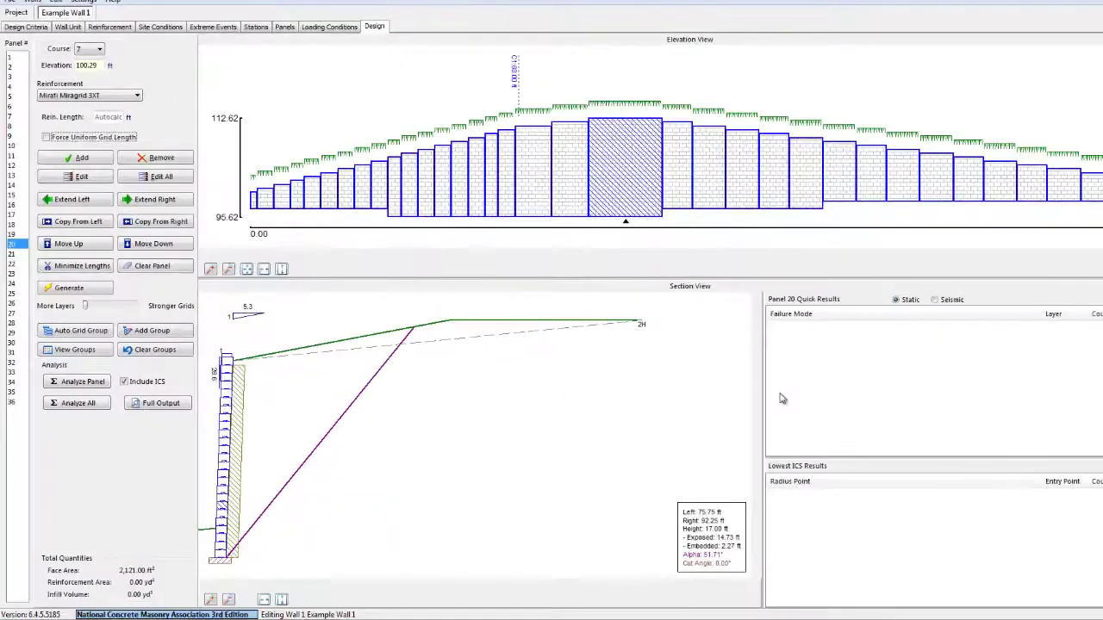
{"action": "left_click_drag", "start_coordinate": [761, 389], "coordinate": [738, 379]}
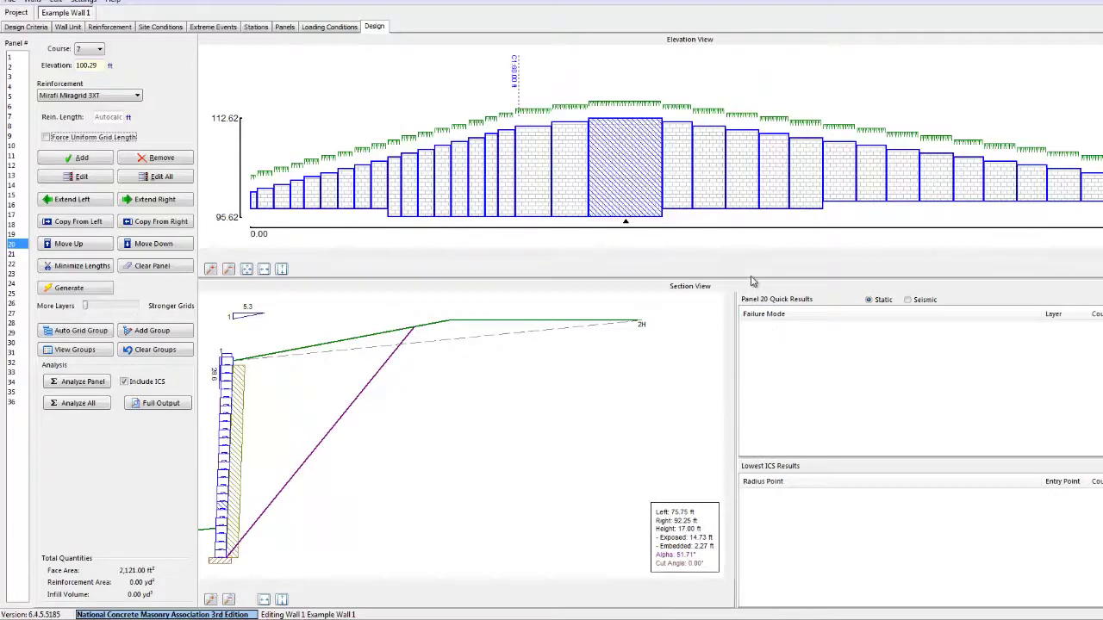
{"action": "left_click_drag", "start_coordinate": [752, 279], "coordinate": [751, 296]}
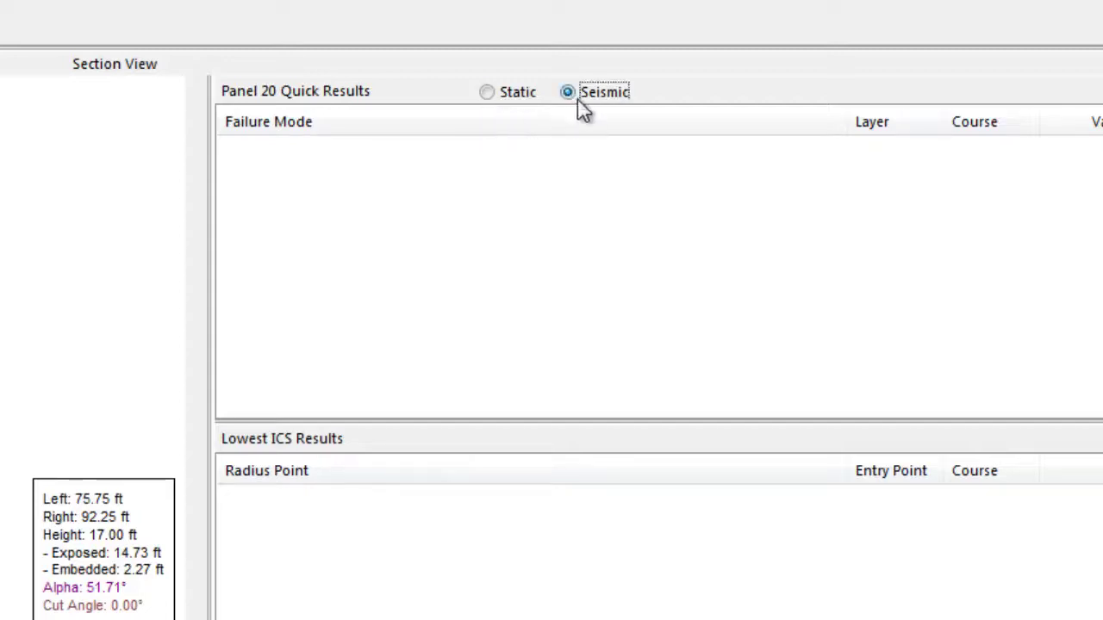
{"action": "left_click", "coordinate": [491, 96]}
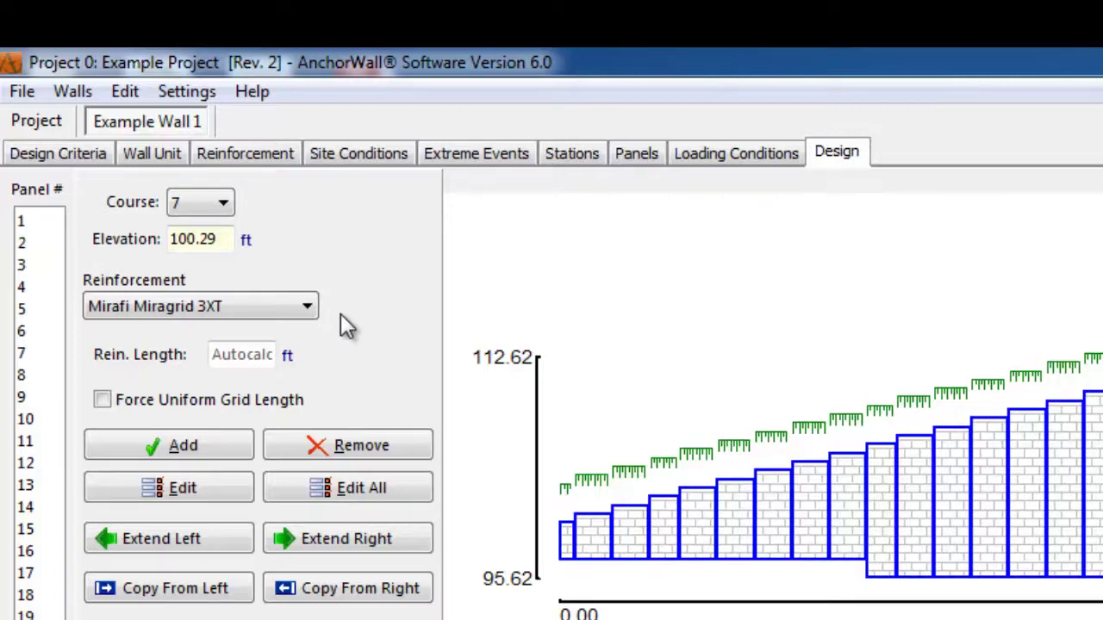
{"action": "left_click", "coordinate": [307, 310]}
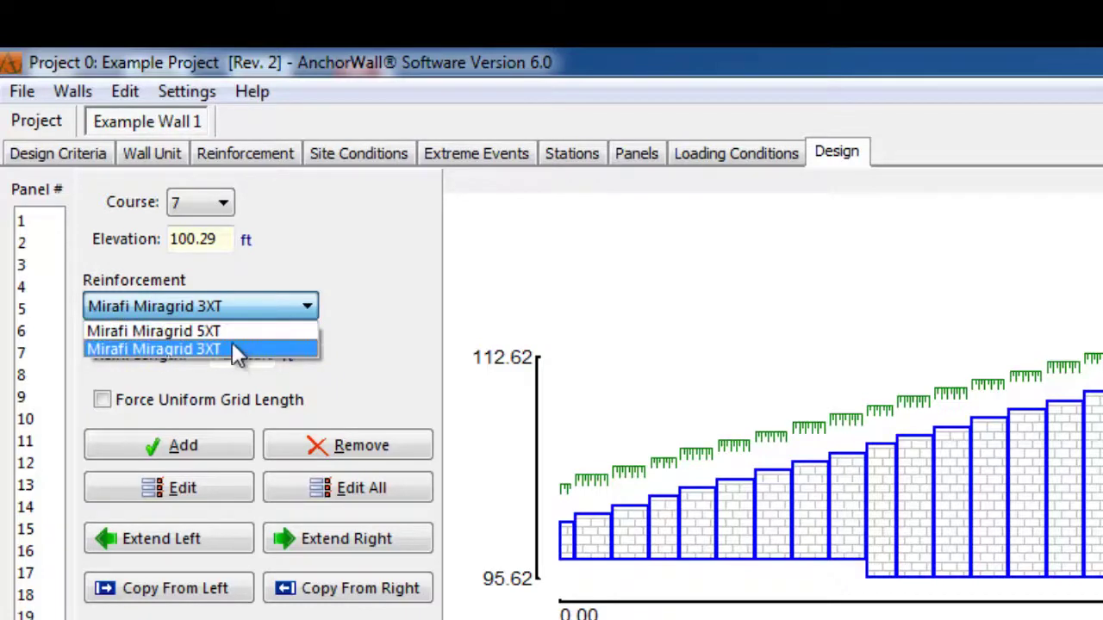
{"action": "left_click", "coordinate": [379, 288]}
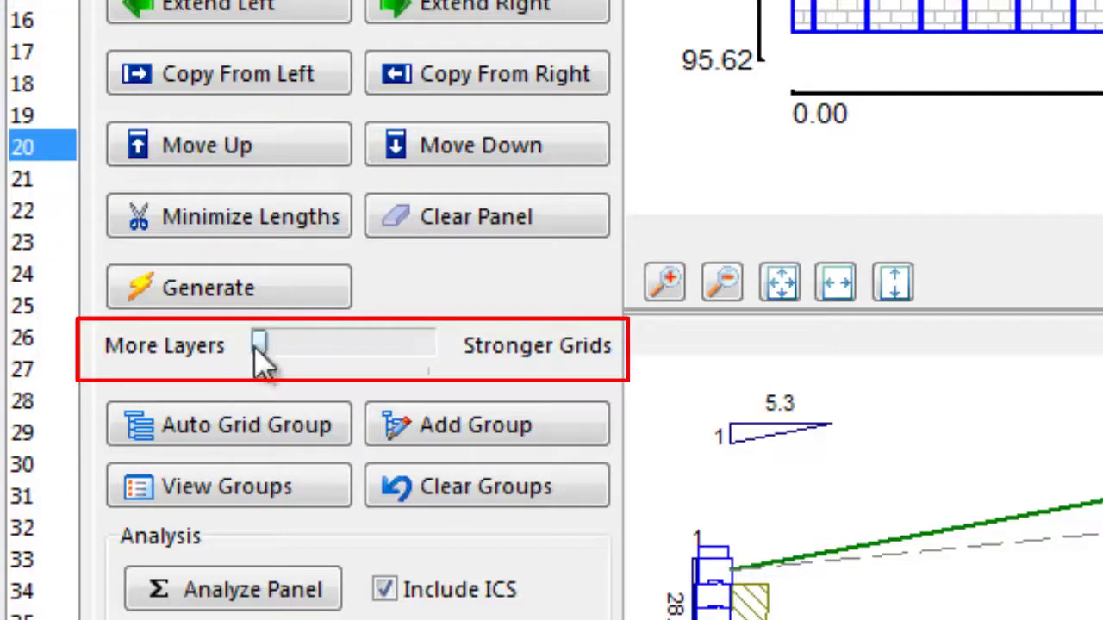
{"action": "left_click_drag", "start_coordinate": [256, 348], "coordinate": [520, 366]}
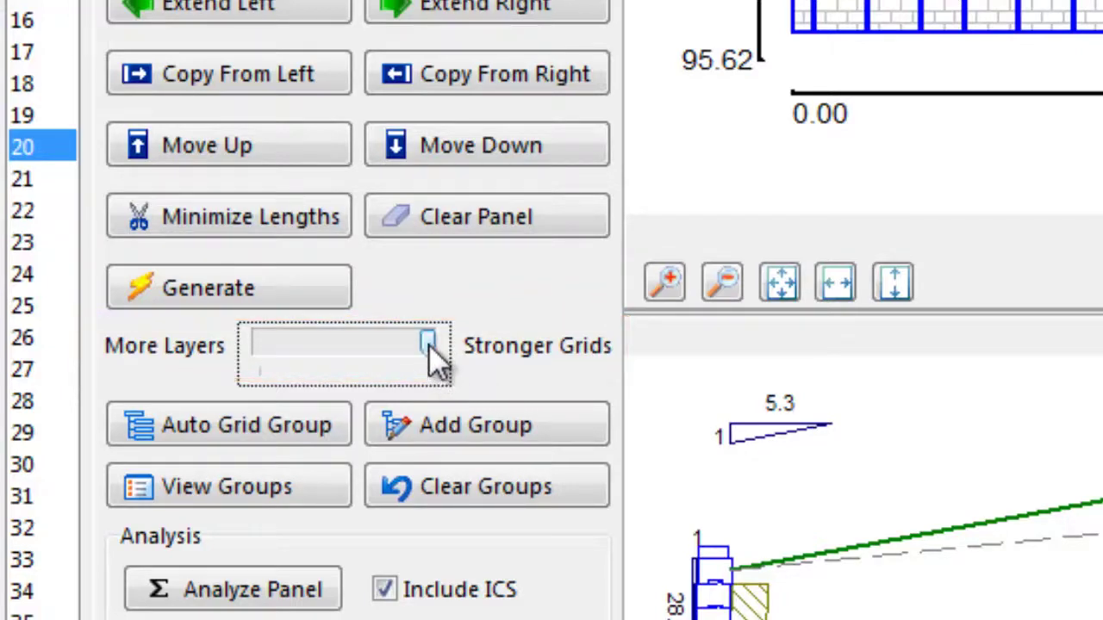
{"action": "left_click_drag", "start_coordinate": [426, 346], "coordinate": [196, 366]}
{"action": "left_click_drag", "start_coordinate": [263, 366], "coordinate": [221, 387]}
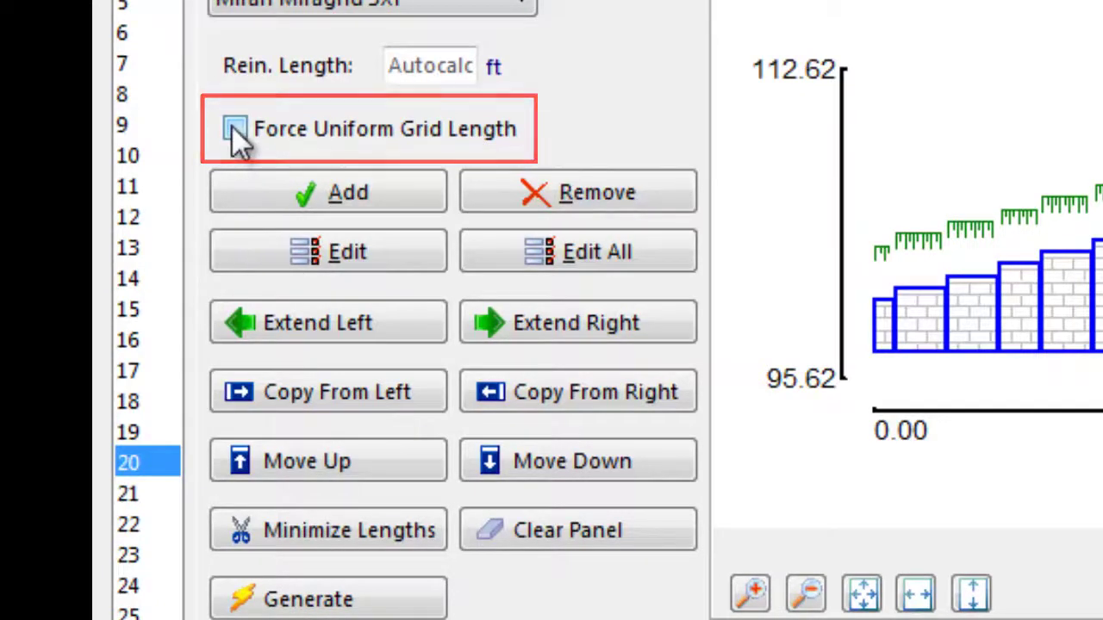
Step: Force a uniform grid length and generate eight 10.75 ft Miragrid 3XT layers for panel 20
{"action": "left_click", "coordinate": [233, 129]}
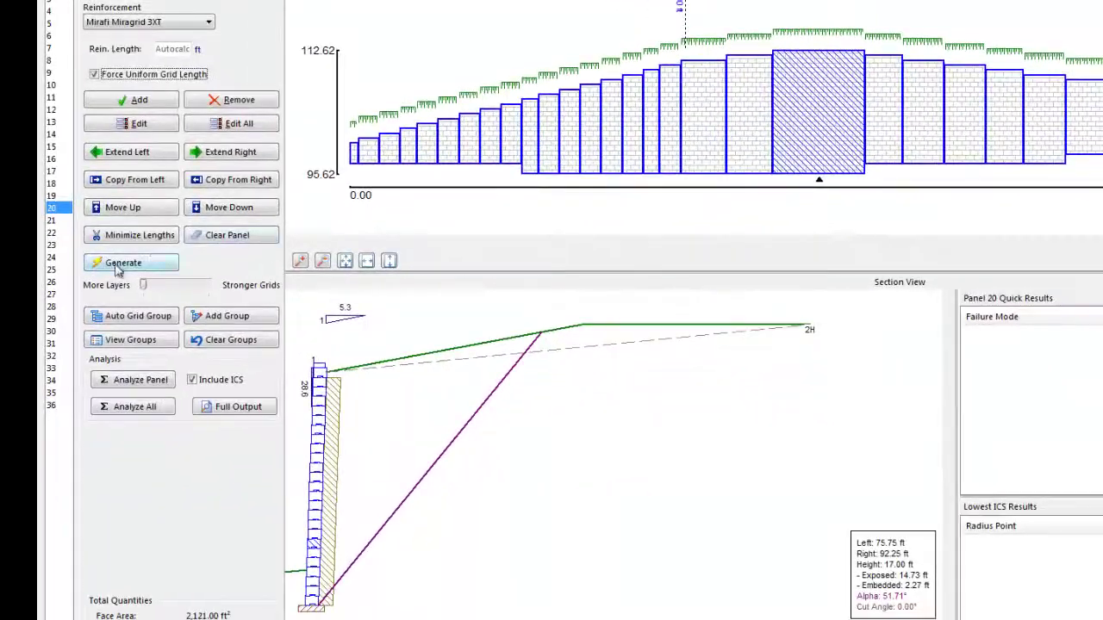
{"action": "left_click", "coordinate": [120, 263]}
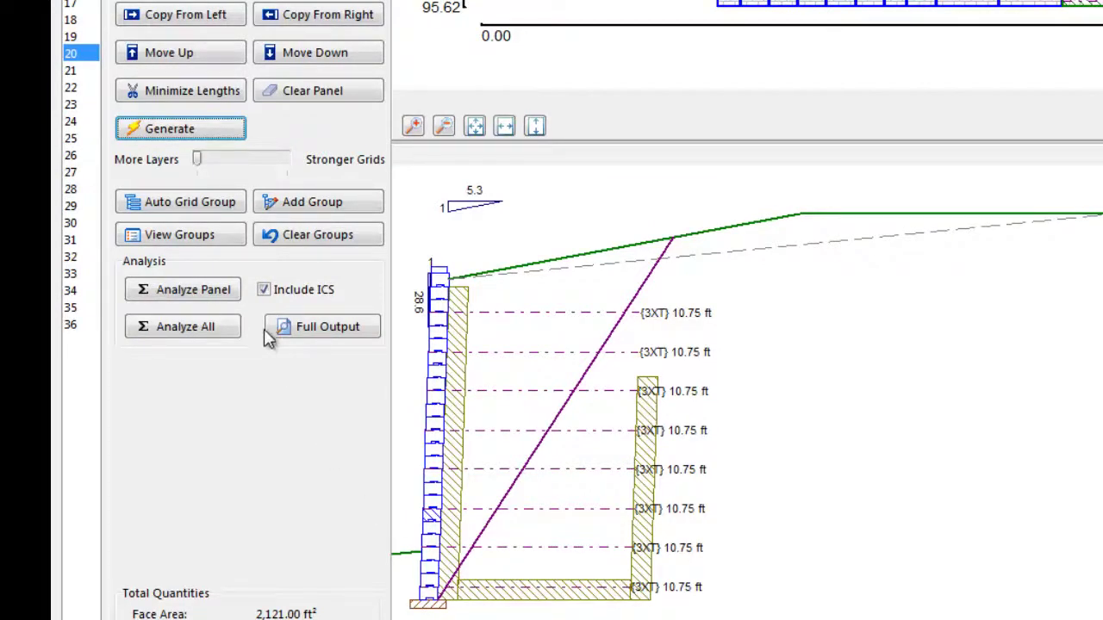
Step: Analyze panel 20 with Include ICS off and enlarge Quick Results to list every static check
{"action": "left_click", "coordinate": [264, 290]}
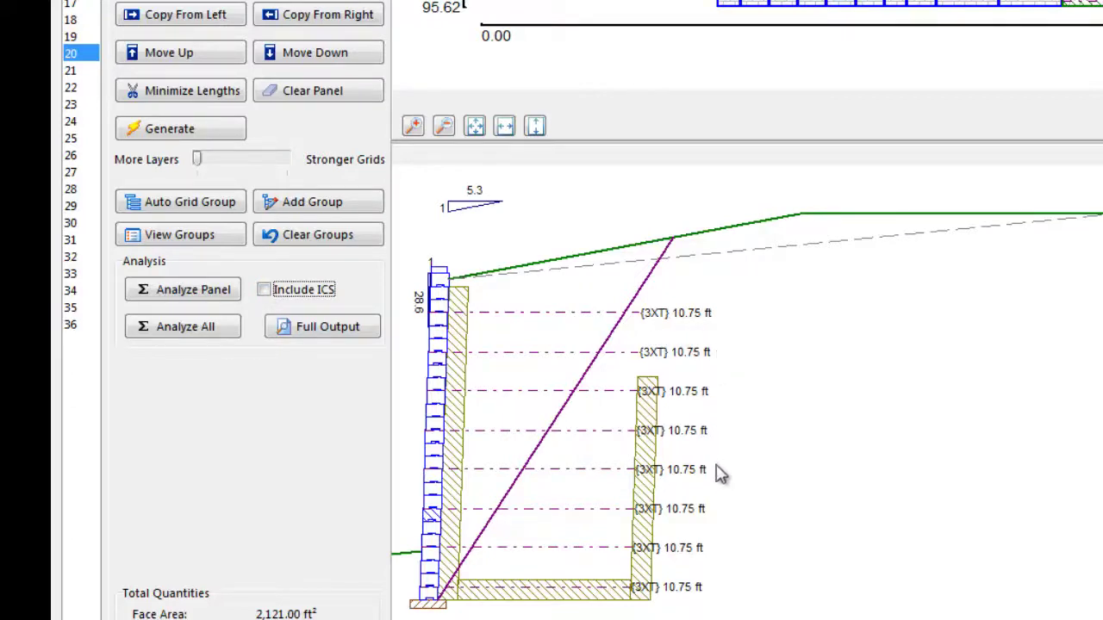
{"action": "left_click", "coordinate": [179, 290]}
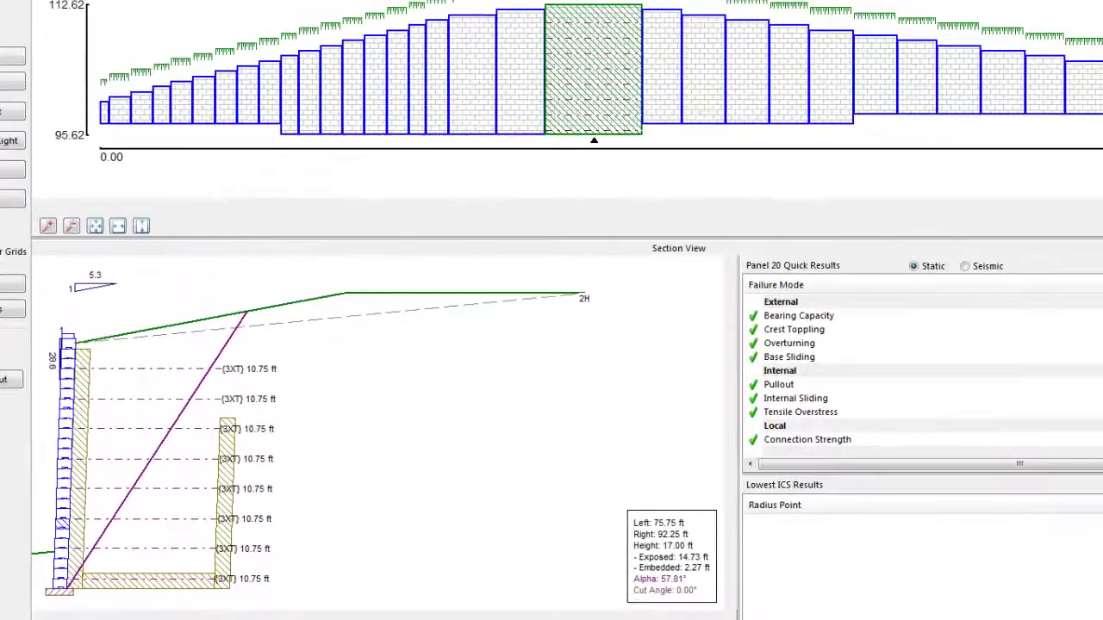
{"action": "left_click_drag", "start_coordinate": [887, 470], "coordinate": [889, 531]}
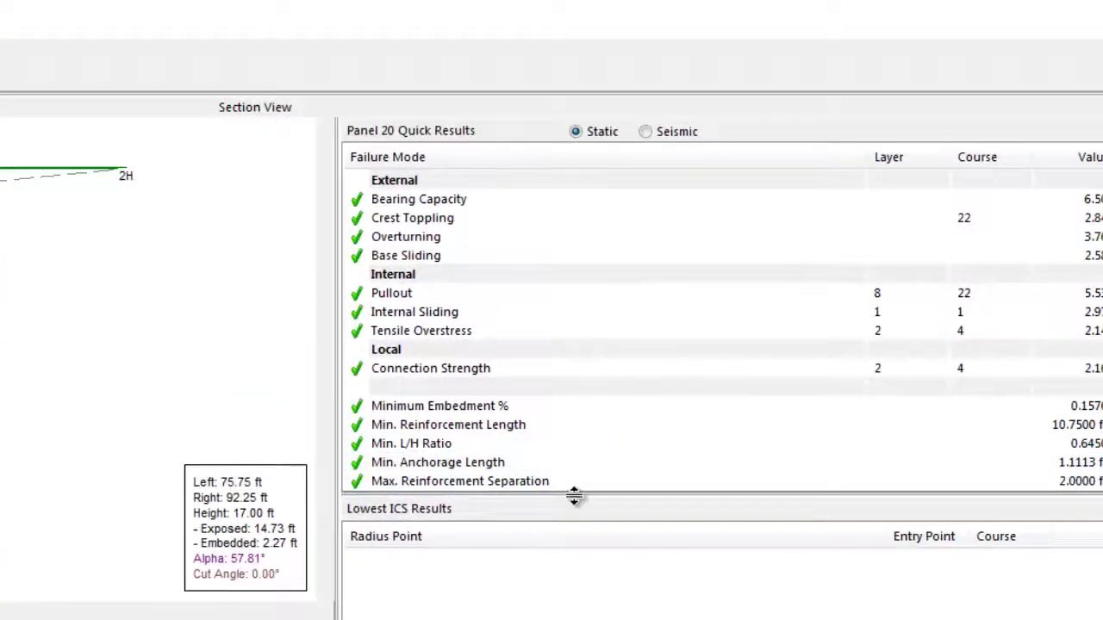
{"action": "left_click_drag", "start_coordinate": [799, 520], "coordinate": [800, 547]}
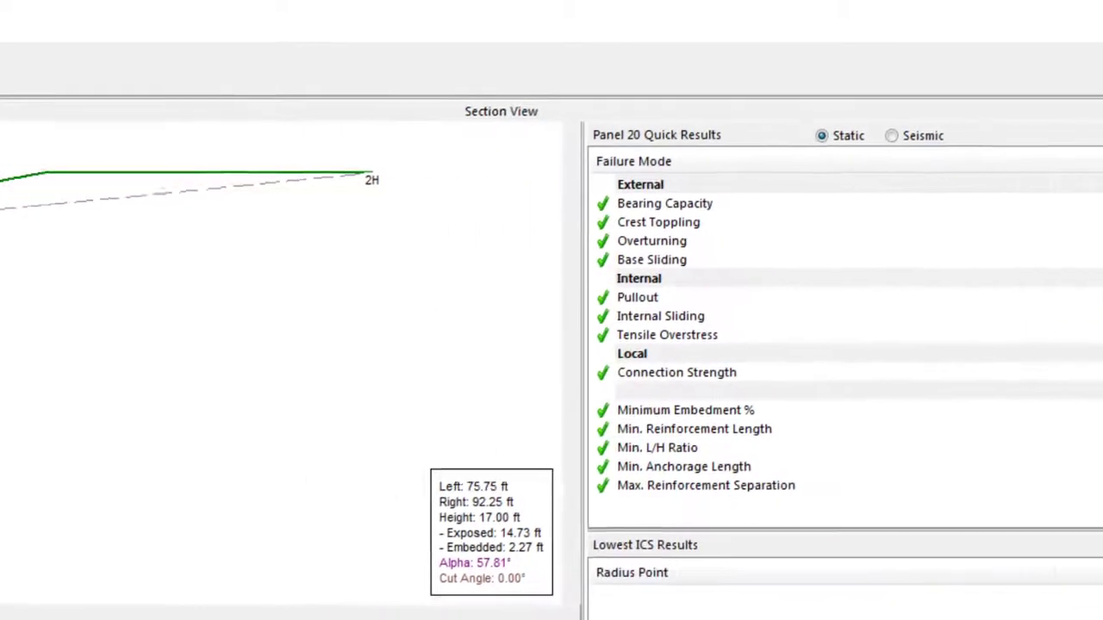
{"action": "left_click", "coordinate": [160, 264]}
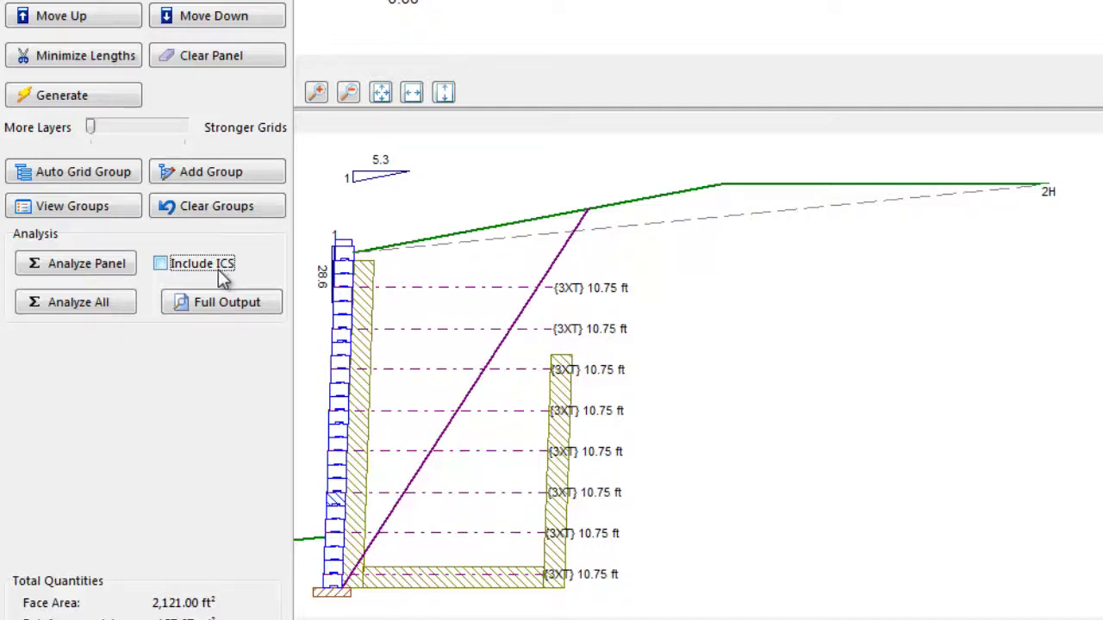
Step: Reanalyze panel 20 with Include ICS on and compare its seismic and static results
{"action": "left_click", "coordinate": [161, 264]}
{"action": "left_click", "coordinate": [89, 262]}
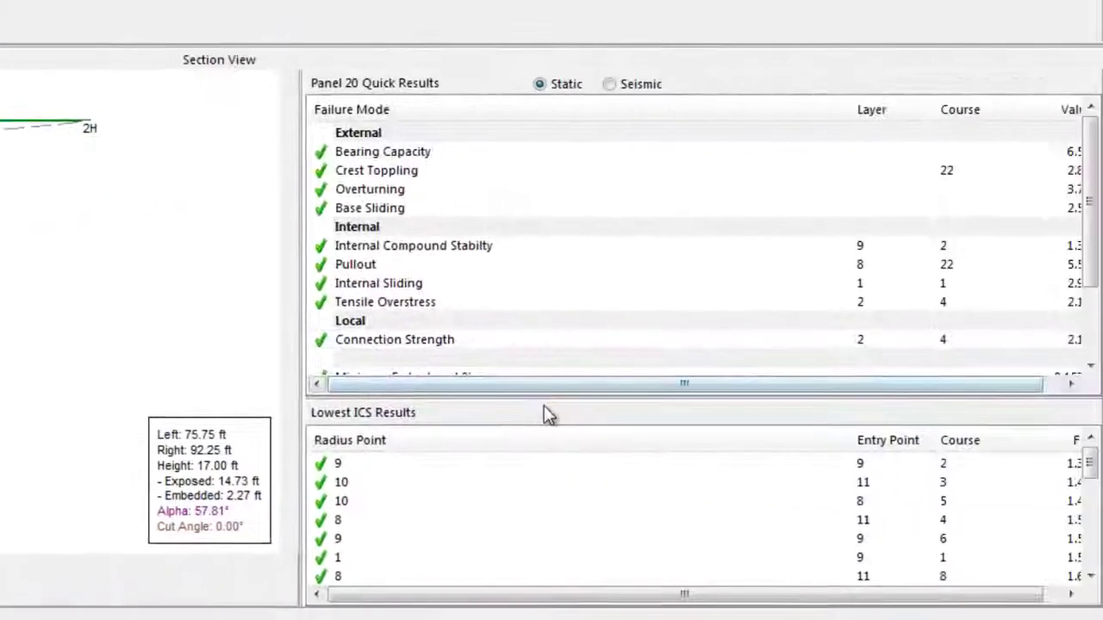
{"action": "left_click_drag", "start_coordinate": [543, 395], "coordinate": [546, 430]}
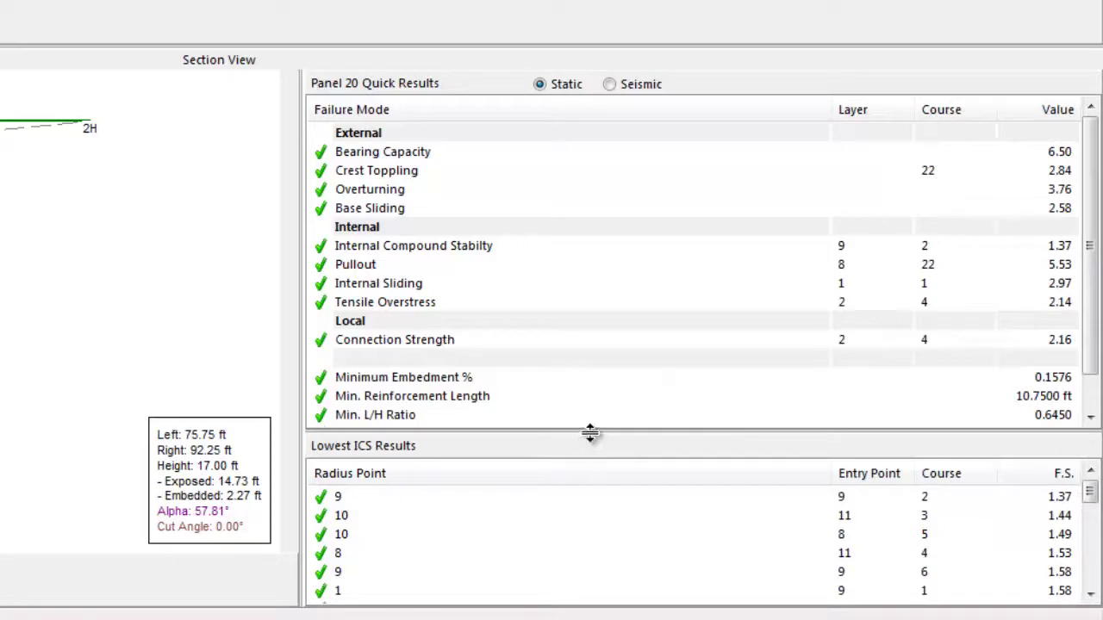
{"action": "left_click", "coordinate": [618, 86]}
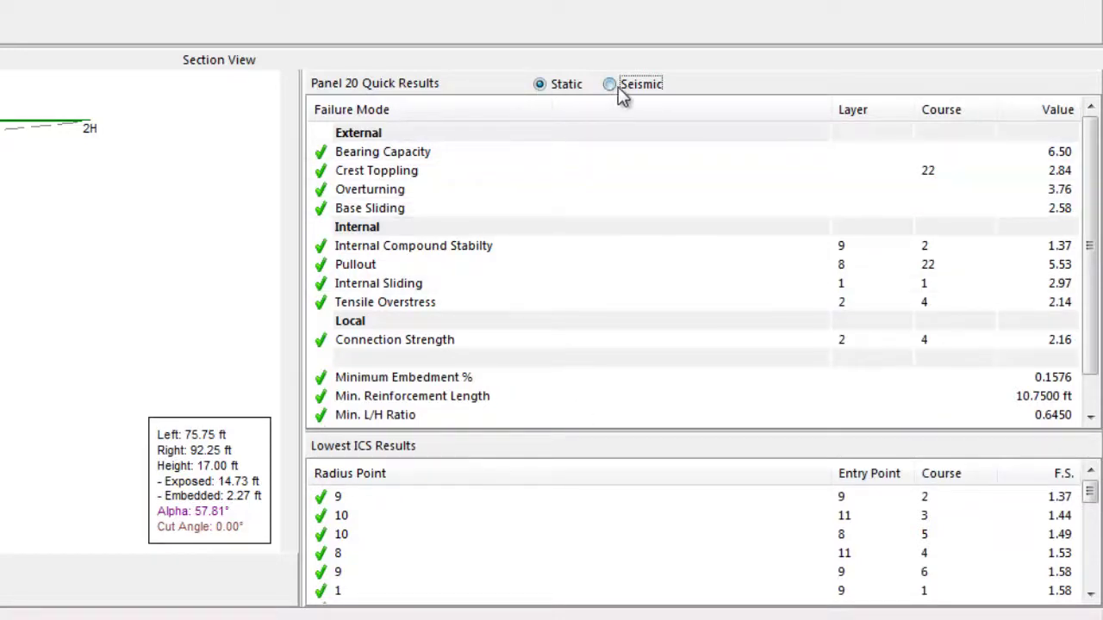
{"action": "left_click", "coordinate": [541, 86]}
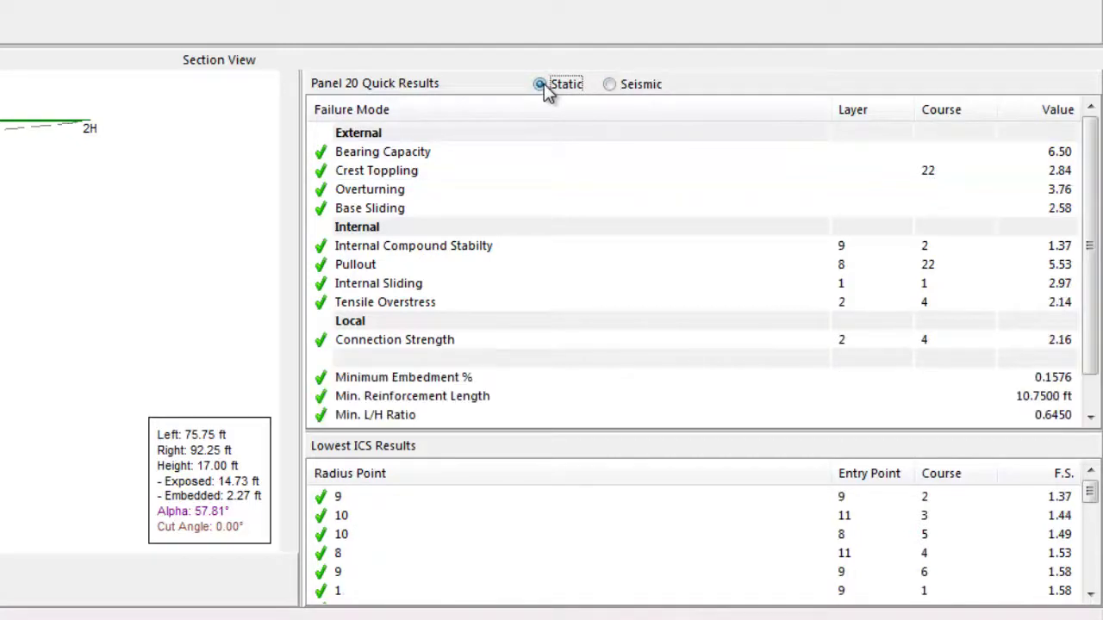
Step: Step through each Lowest ICS Results slip surface, ending on the critical 1.37 surface
{"action": "mouse_move", "coordinate": [591, 431]}
{"action": "left_mouse_down"}
{"action": "mouse_move", "coordinate": [601, 336]}
{"action": "mouse_move", "coordinate": [588, 313]}
{"action": "left_mouse_up"}
{"action": "left_click", "coordinate": [404, 381]}
{"action": "left_click", "coordinate": [380, 400]}
{"action": "left_click", "coordinate": [376, 420]}
{"action": "left_click", "coordinate": [369, 436]}
{"action": "left_click", "coordinate": [363, 454]}
{"action": "left_click", "coordinate": [360, 474]}
{"action": "left_click", "coordinate": [359, 493]}
{"action": "left_click", "coordinate": [361, 512]}
{"action": "left_click", "coordinate": [361, 530]}
{"action": "left_click", "coordinate": [360, 549]}
{"action": "left_click", "coordinate": [358, 566]}
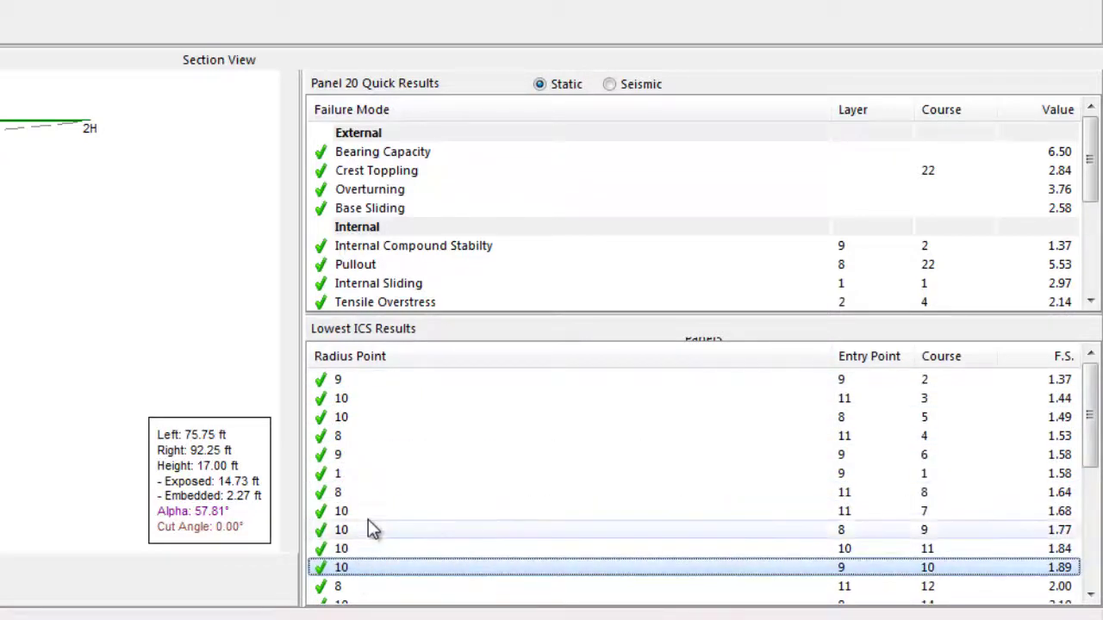
{"action": "left_click", "coordinate": [379, 385]}
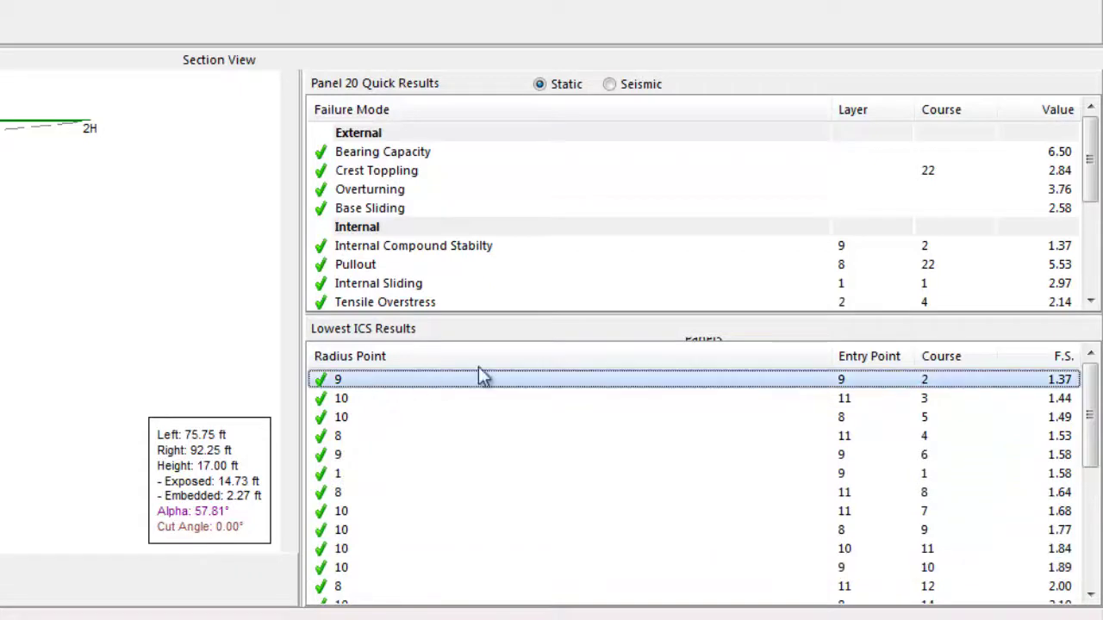
Step: Show the Connection Strength results again and compare seismic against static
{"action": "left_click_drag", "start_coordinate": [537, 314], "coordinate": [561, 375]}
{"action": "left_click", "coordinate": [610, 85]}
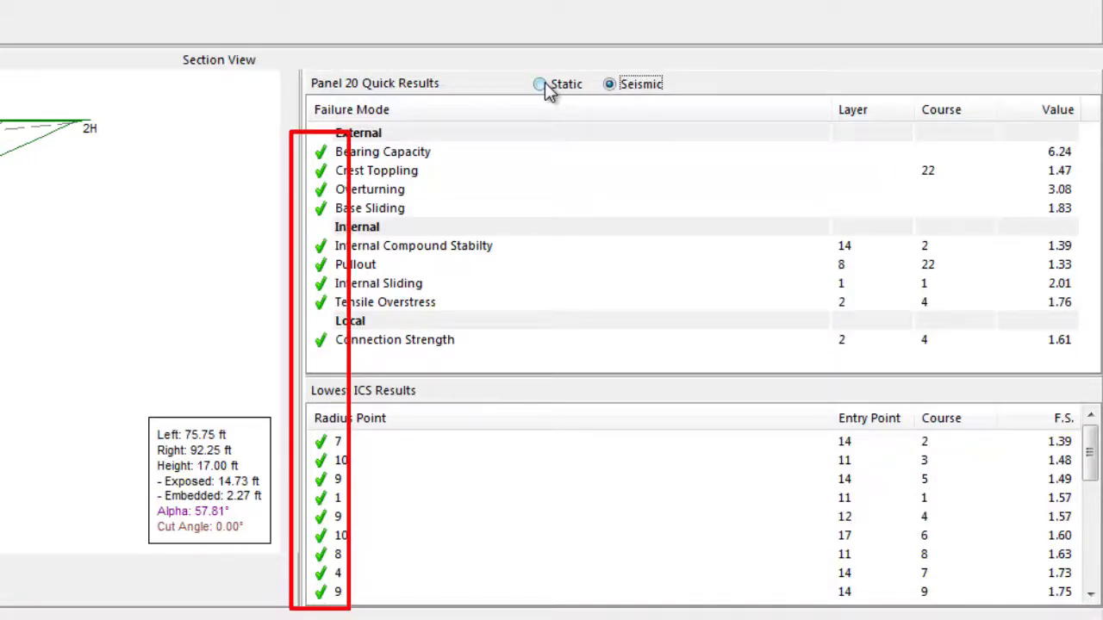
{"action": "left_click", "coordinate": [543, 84]}
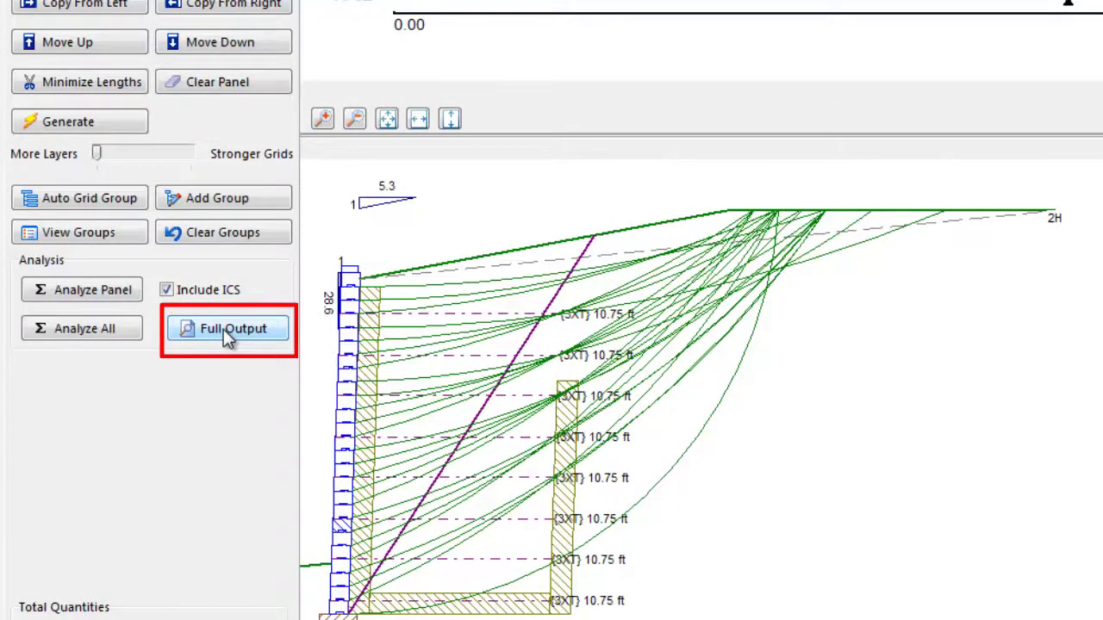
Step: Open panel 20's Detailed Results and view Internal Sliding details for layers 1 through 5
{"action": "left_click", "coordinate": [223, 329]}
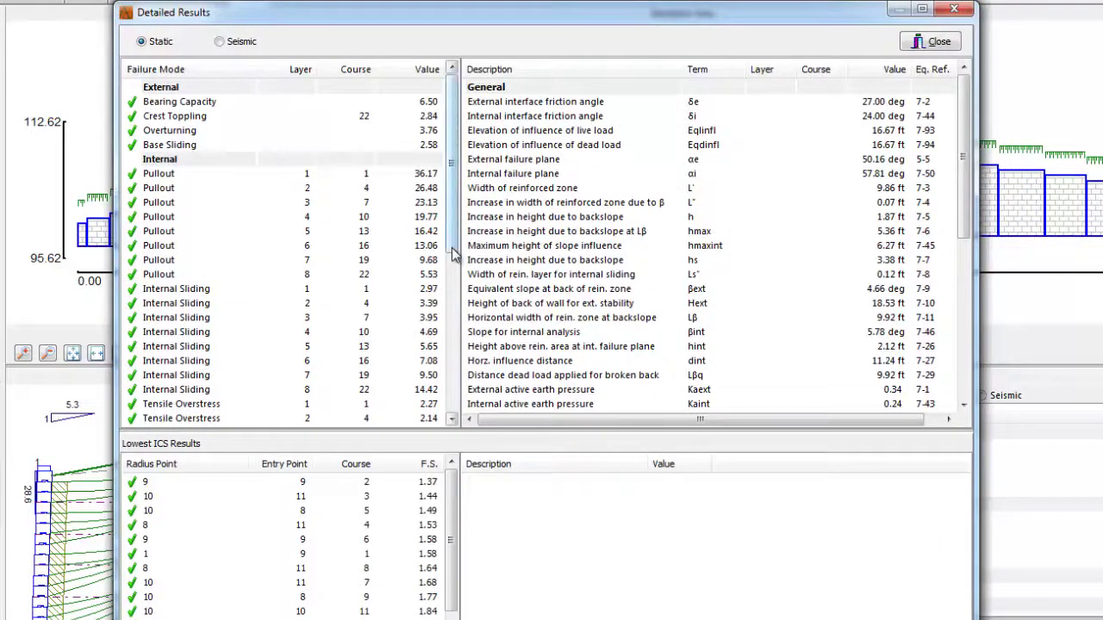
{"action": "scroll", "coordinate": [449, 302], "scroll_direction": "down", "scroll_amount": 2}
{"action": "scroll", "coordinate": [450, 301], "scroll_direction": "down", "scroll_amount": 4}
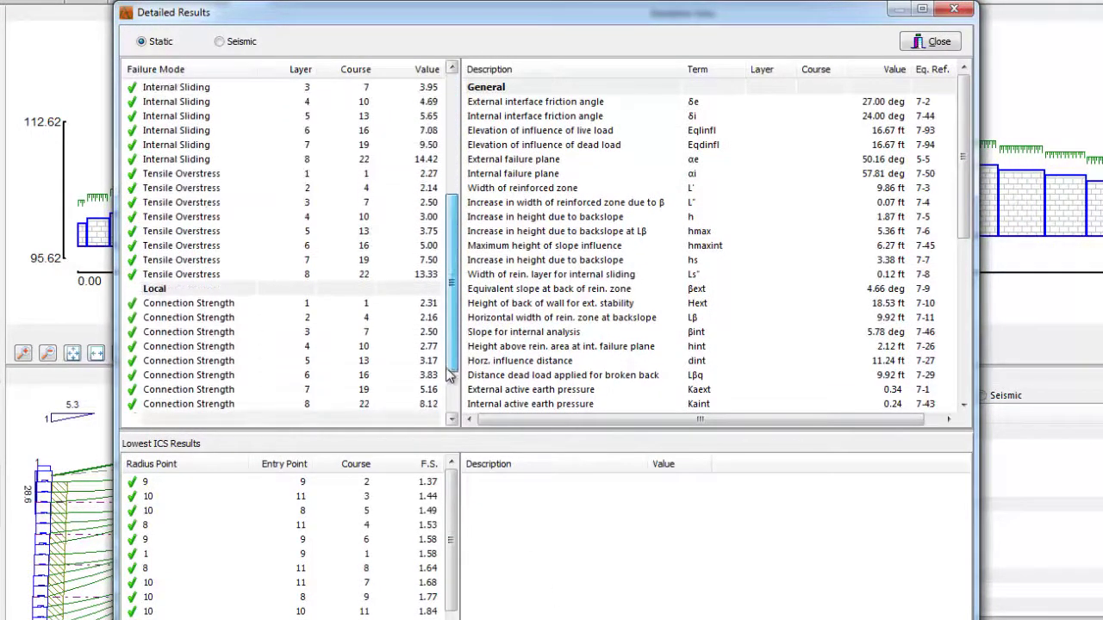
{"action": "scroll", "coordinate": [458, 267], "scroll_direction": "up", "scroll_amount": 5}
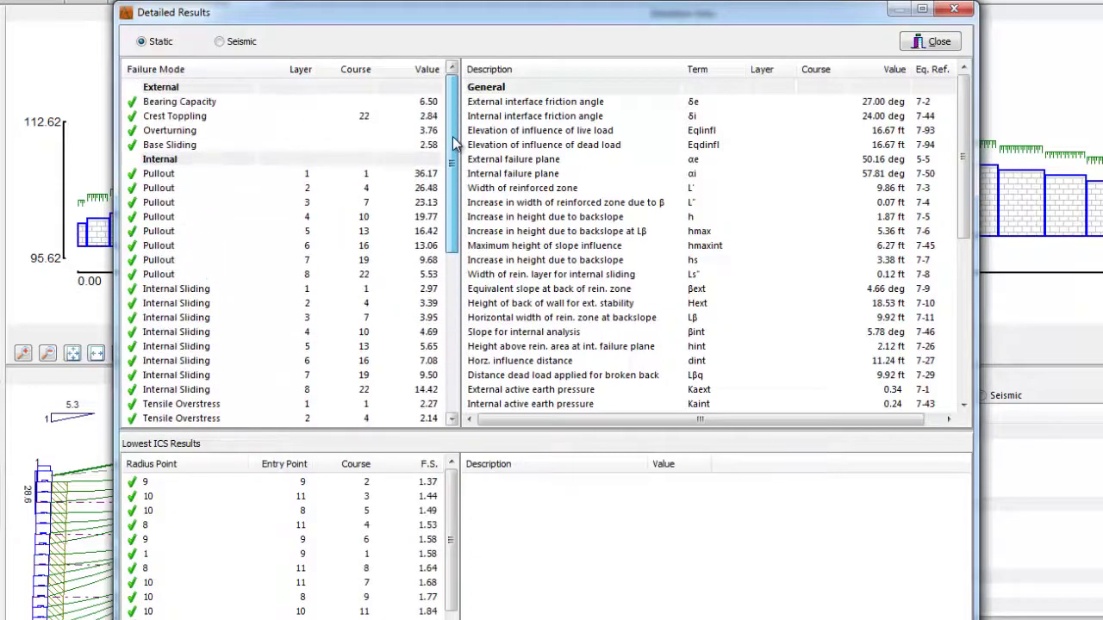
{"action": "left_click", "coordinate": [175, 293]}
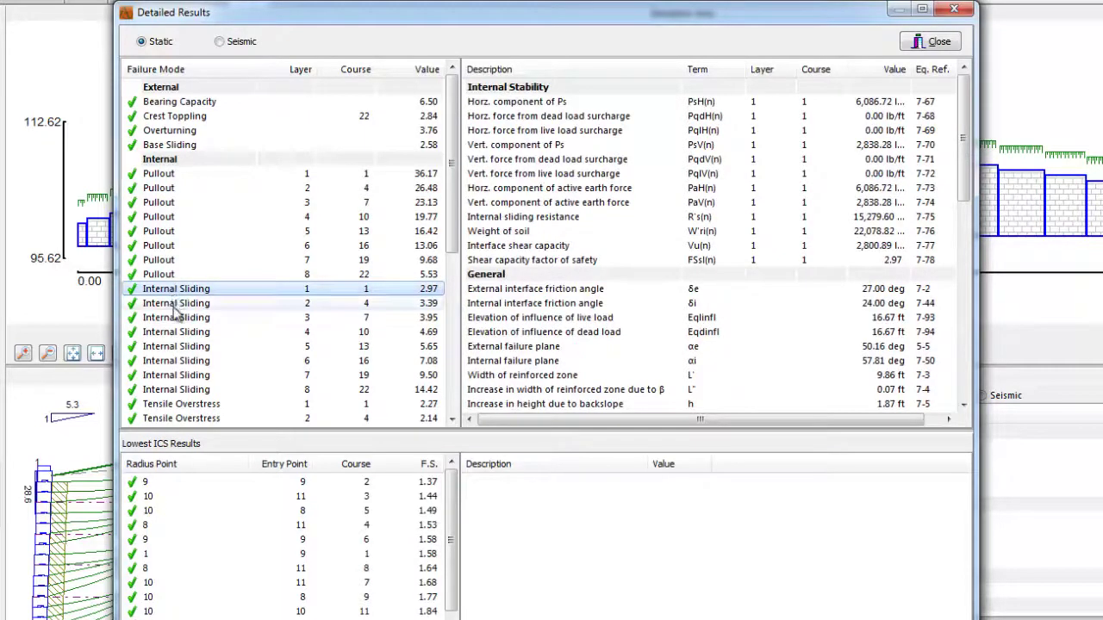
{"action": "left_click", "coordinate": [177, 305]}
{"action": "left_click", "coordinate": [177, 319]}
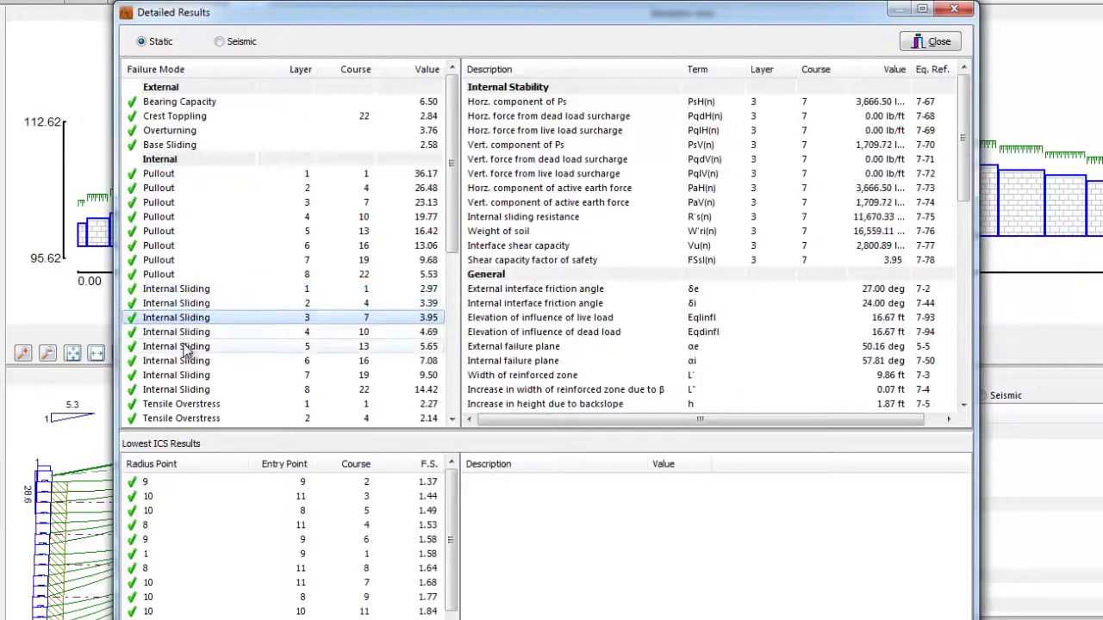
{"action": "left_click", "coordinate": [177, 332]}
{"action": "left_click", "coordinate": [177, 347]}
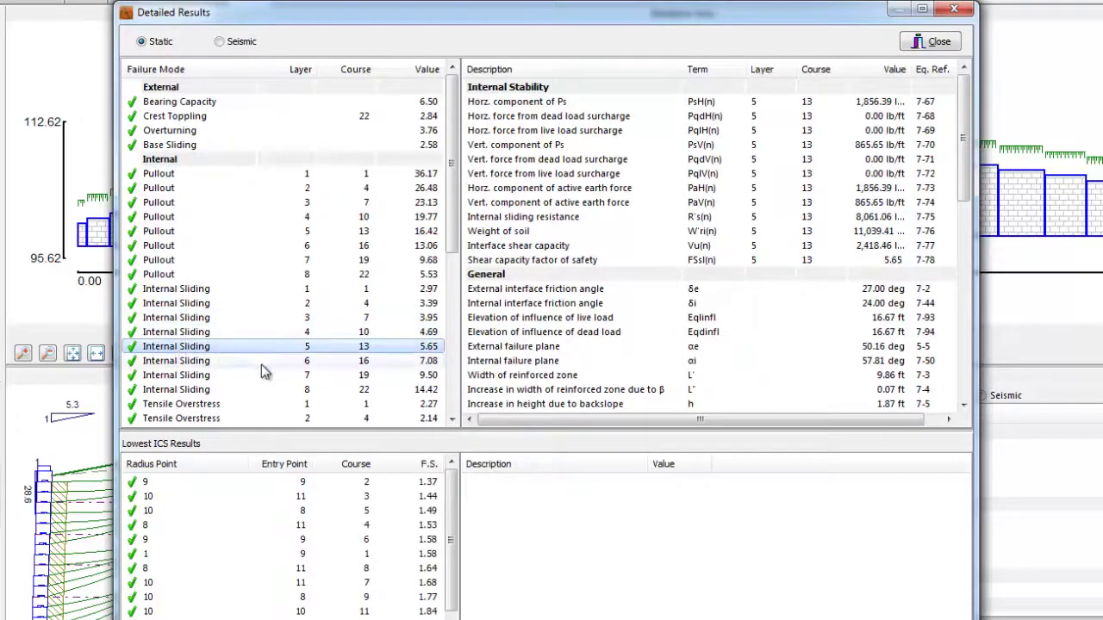
Step: View the Pullout details for layers 6, 5, 4 and 3
{"action": "left_click_drag", "start_coordinate": [452, 252], "coordinate": [455, 296]}
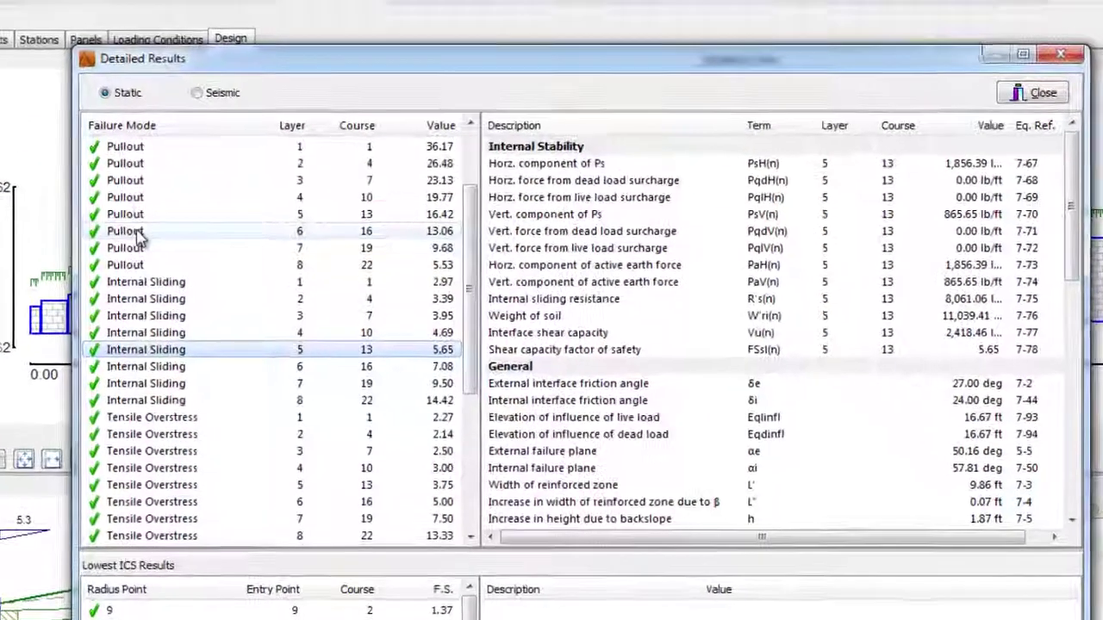
{"action": "left_click", "coordinate": [168, 159]}
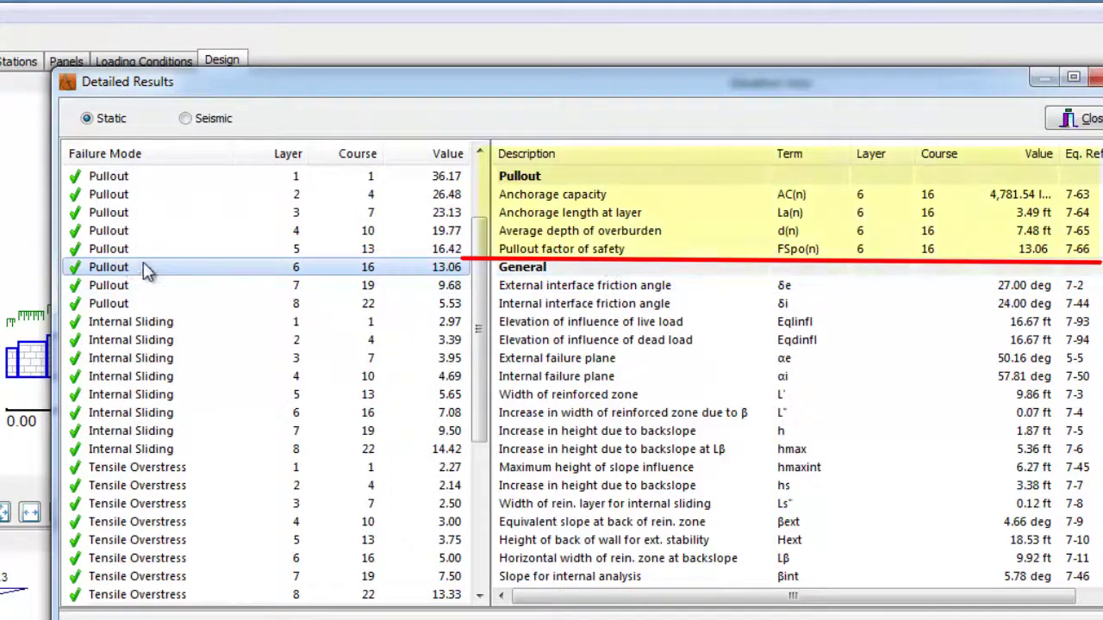
{"action": "left_click", "coordinate": [101, 248]}
{"action": "left_click", "coordinate": [112, 231]}
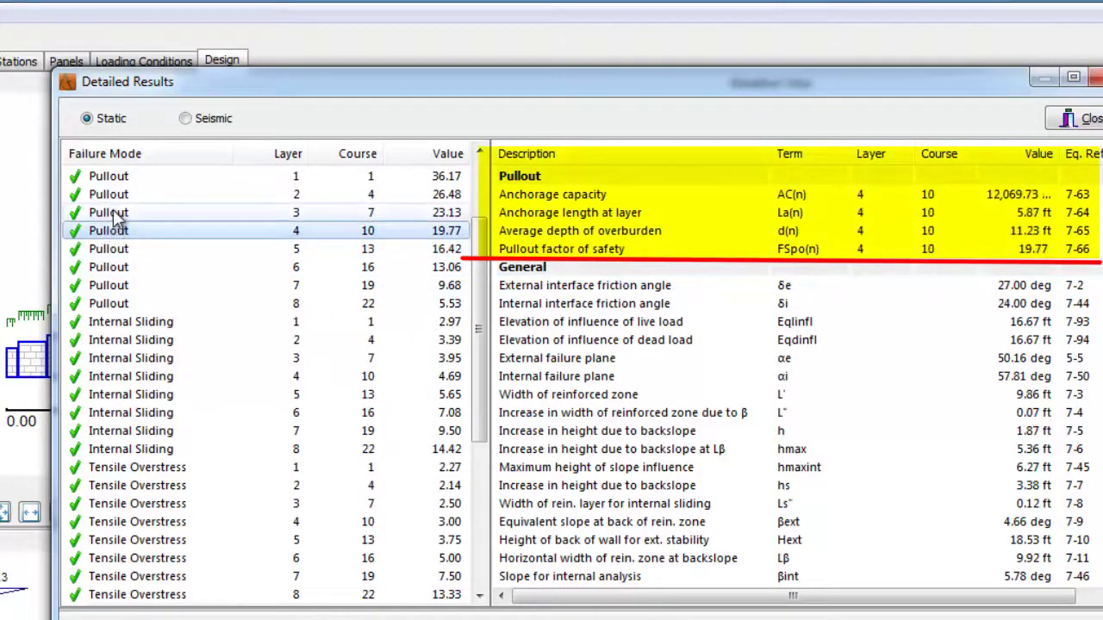
{"action": "left_click", "coordinate": [111, 214]}
{"action": "left_click", "coordinate": [117, 267]}
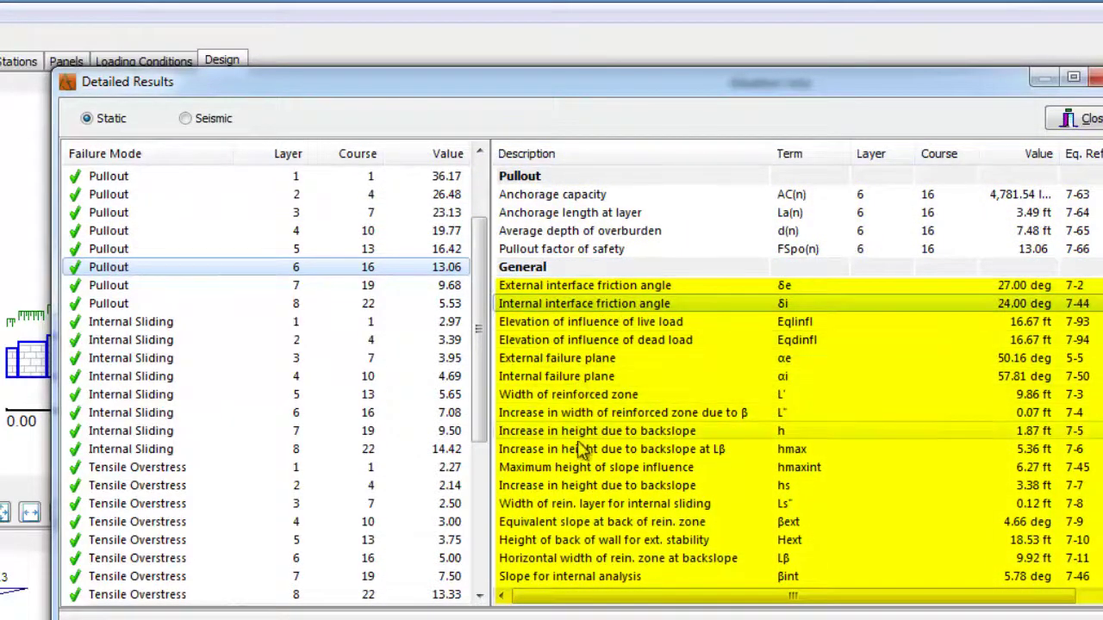
{"action": "scroll", "coordinate": [509, 577], "scroll_direction": "down", "scroll_amount": 1}
{"action": "scroll", "coordinate": [792, 379], "scroll_direction": "down", "scroll_amount": 8}
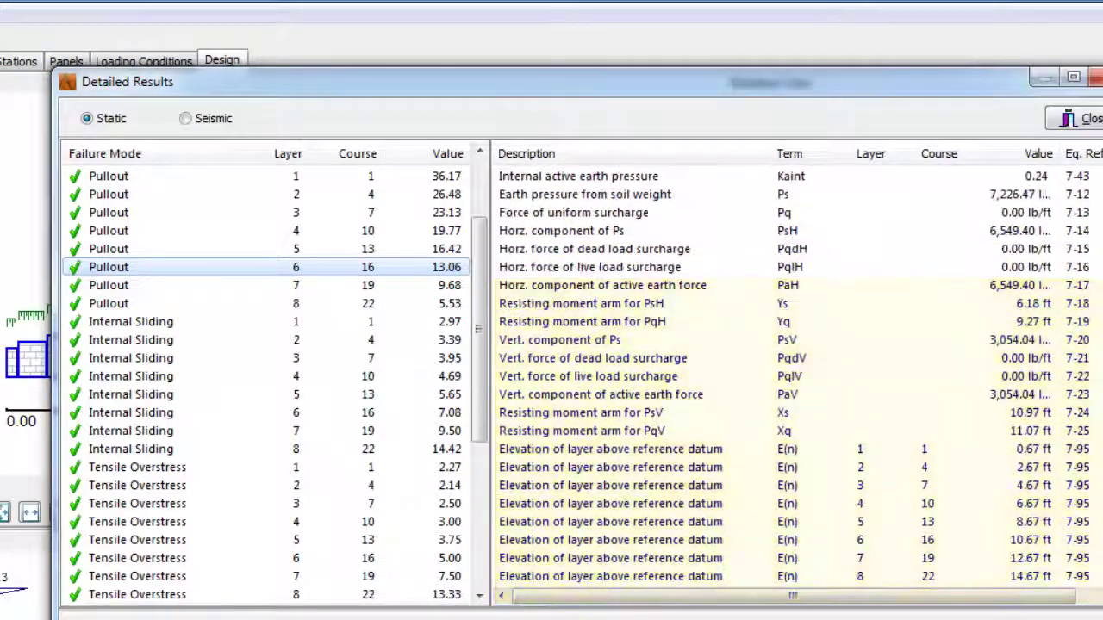
{"action": "scroll", "coordinate": [238, 126], "scroll_direction": "up", "scroll_amount": 8}
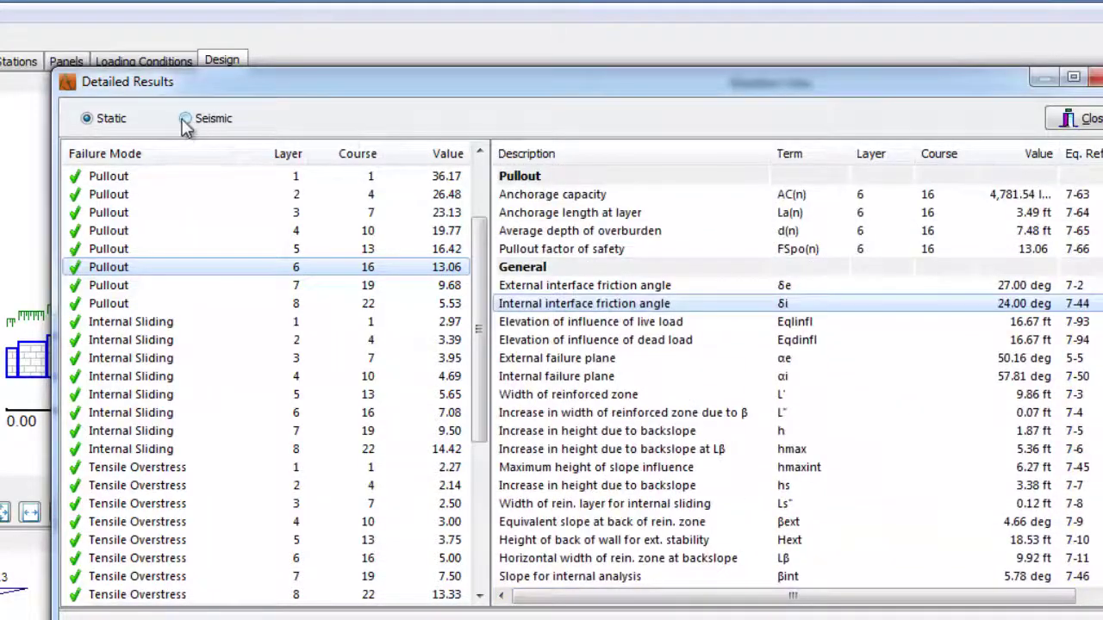
Step: Switch to seismic results and show the radius point 7 and 10 ICS surface details
{"action": "left_click", "coordinate": [186, 121]}
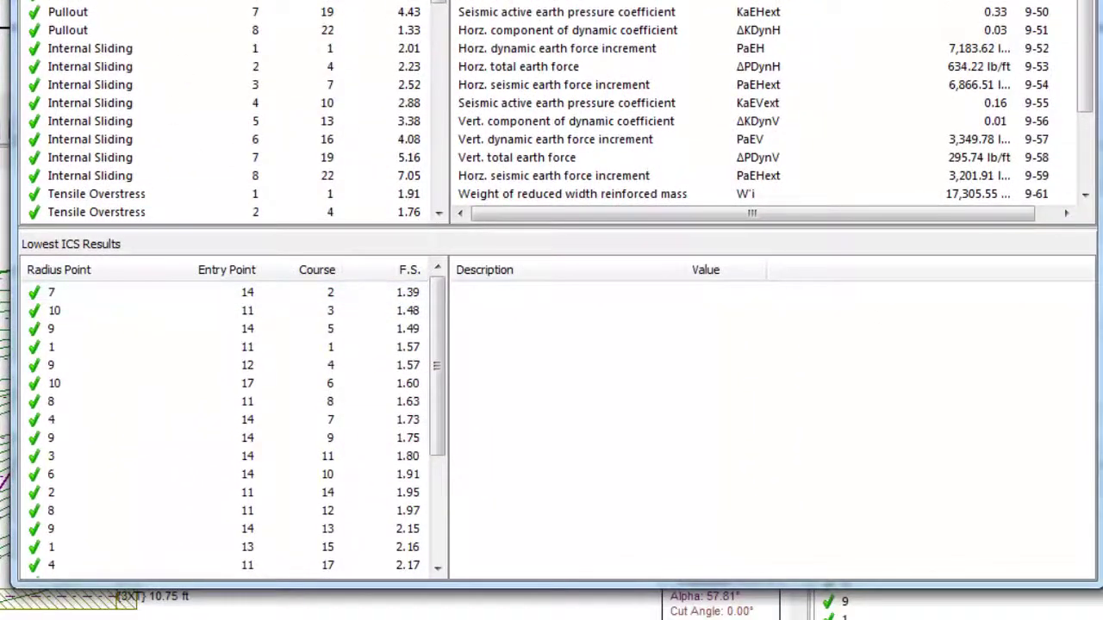
{"action": "left_click", "coordinate": [90, 297]}
{"action": "left_click", "coordinate": [74, 312]}
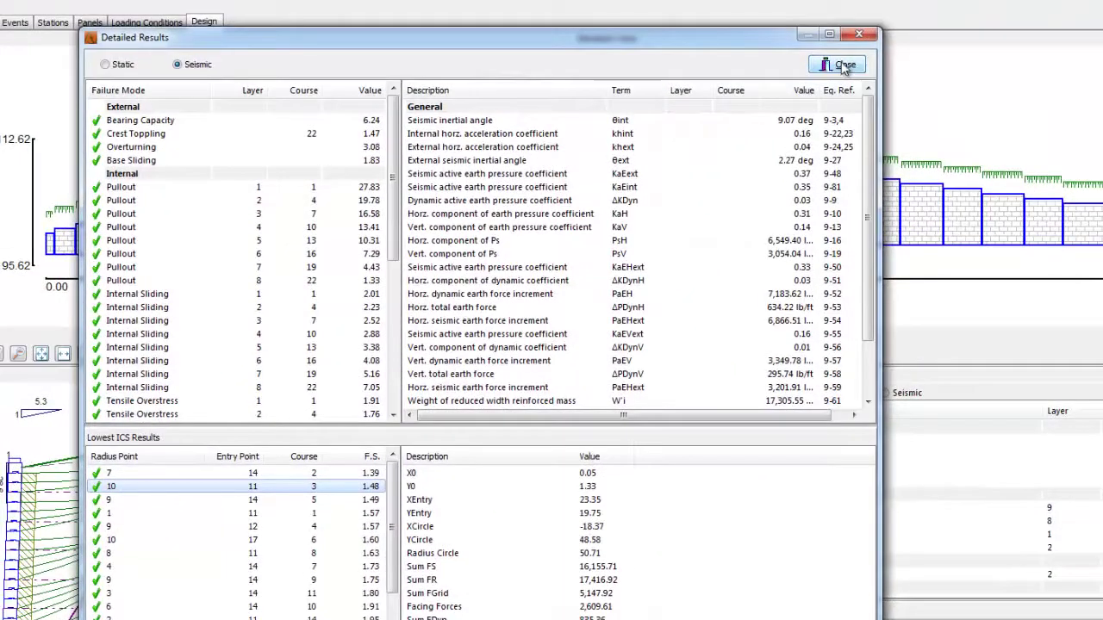
Step: Close Detailed Results and reanalyze panel 20 with Include ICS unchecked
{"action": "left_click", "coordinate": [843, 66]}
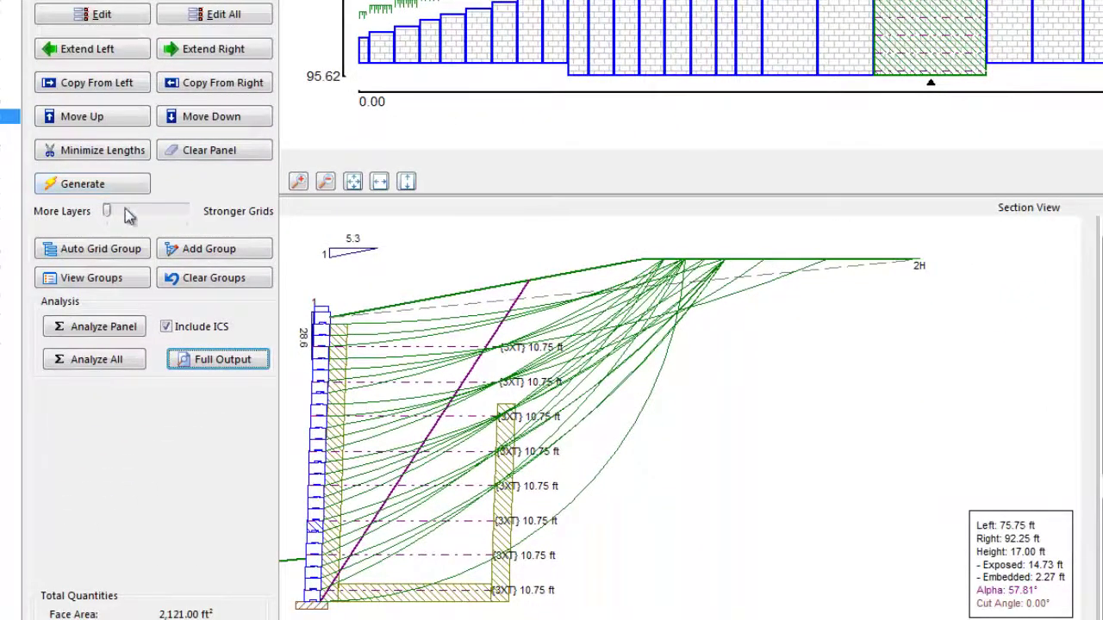
{"action": "left_click", "coordinate": [165, 326]}
{"action": "left_click", "coordinate": [103, 332]}
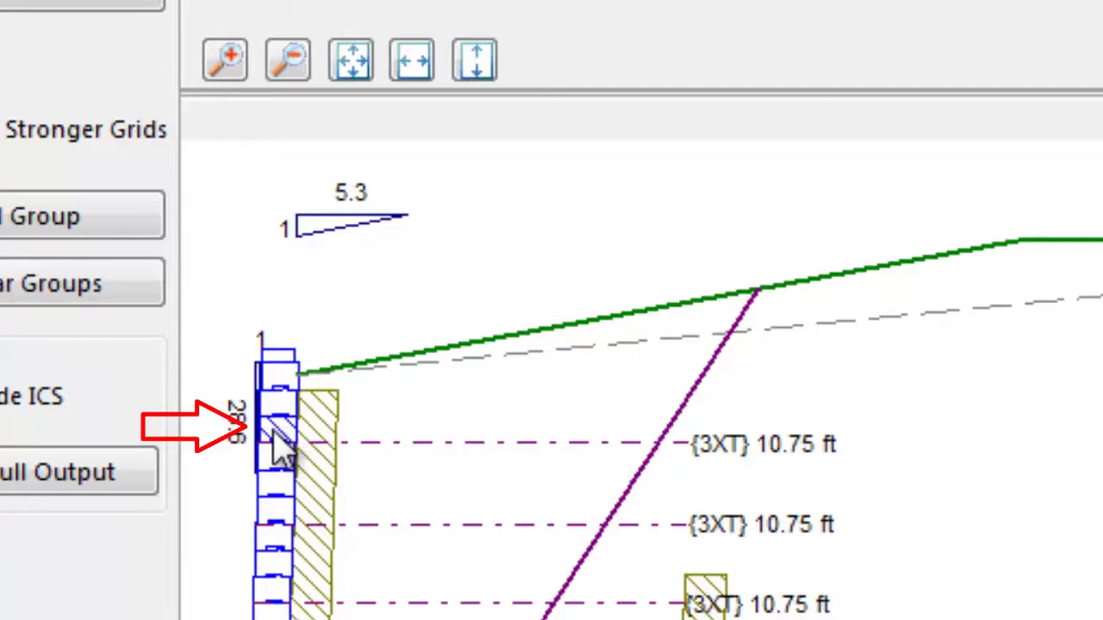
Step: Generate grids from the selected wall course so each 3XT layer runs 11.25 ft
{"action": "right_click", "coordinate": [276, 435]}
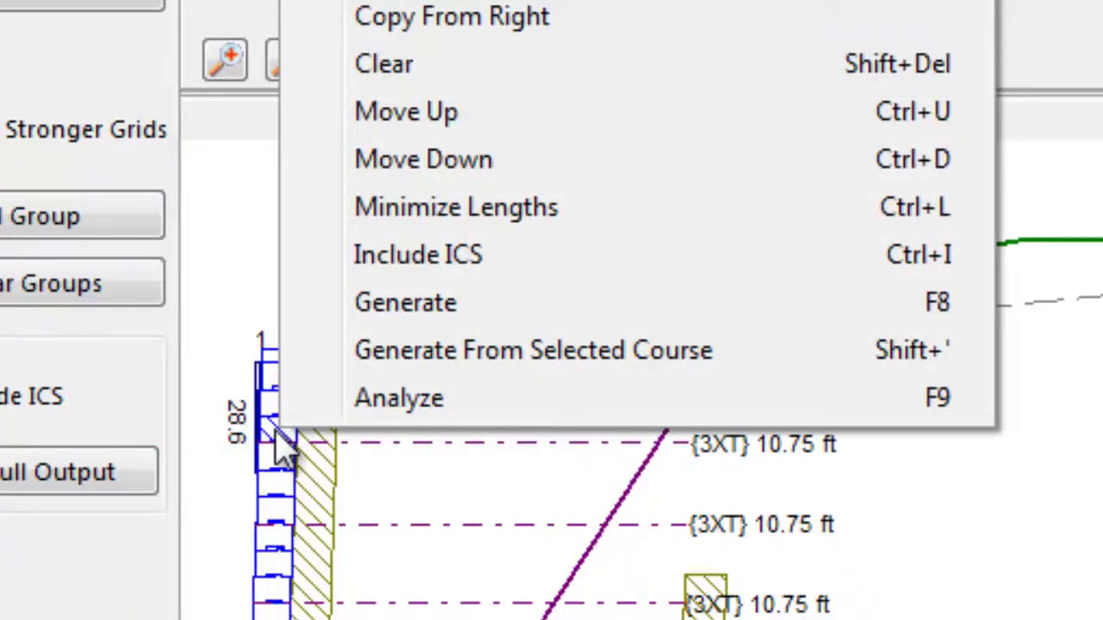
{"action": "left_click", "coordinate": [552, 360]}
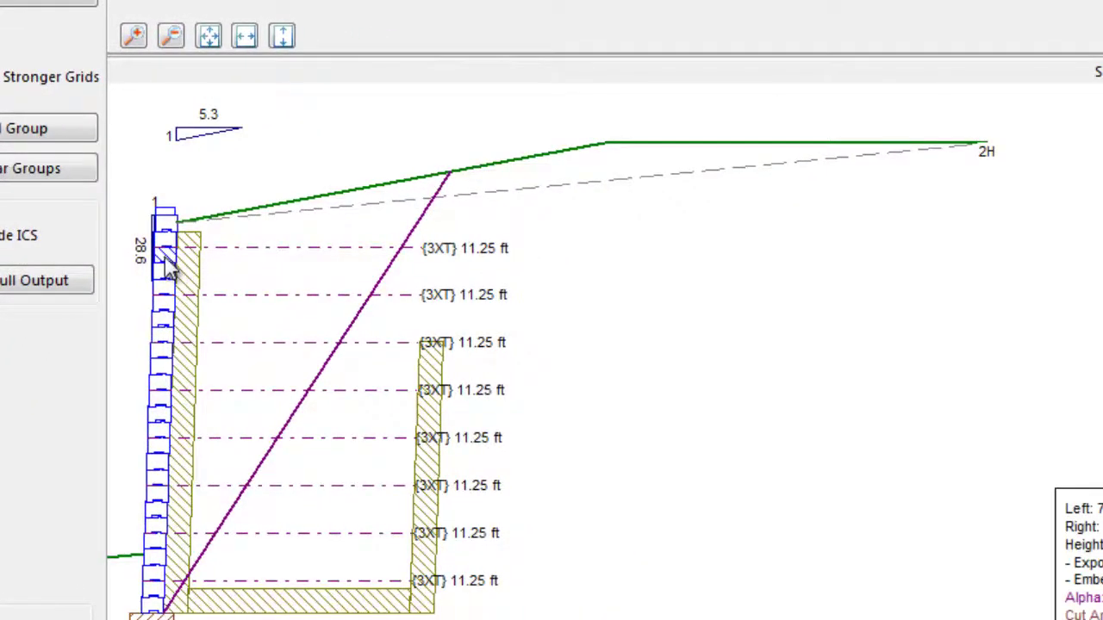
{"action": "right_click", "coordinate": [168, 269]}
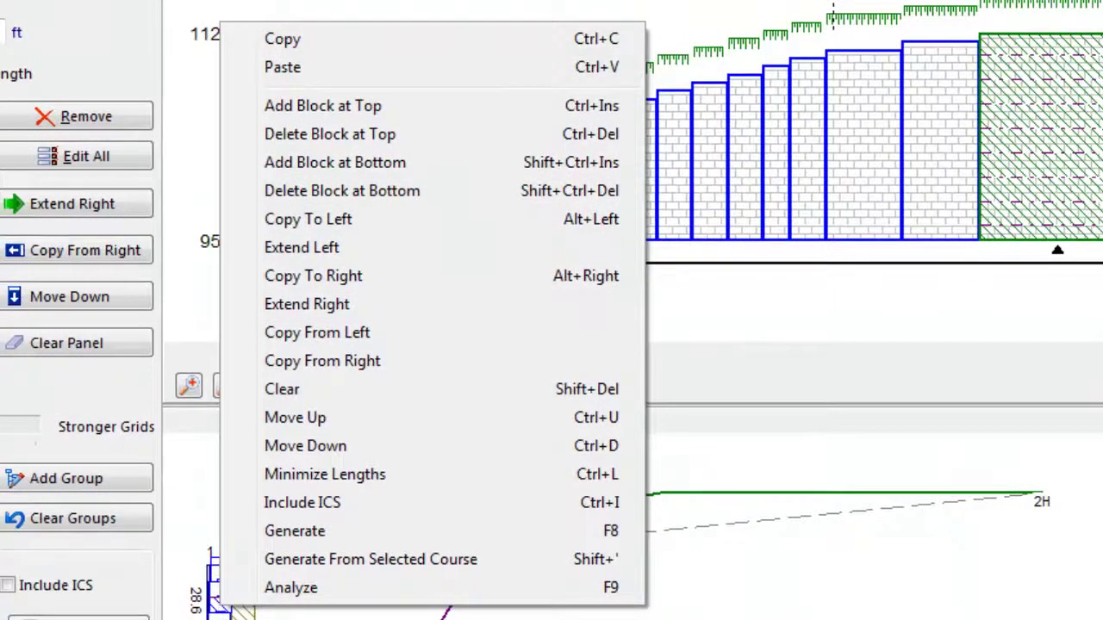
{"action": "key", "text": "Escape"}
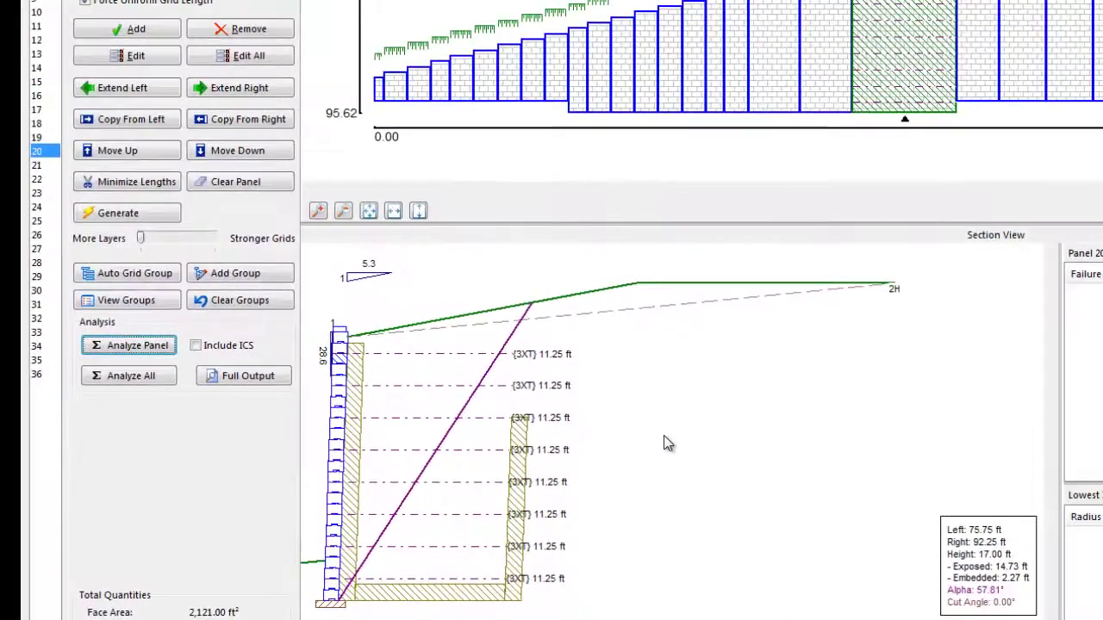
Step: Move the grid layers up and back down, leaving the eight 3XT grids at 11.50 ft
{"action": "left_click", "coordinate": [113, 149]}
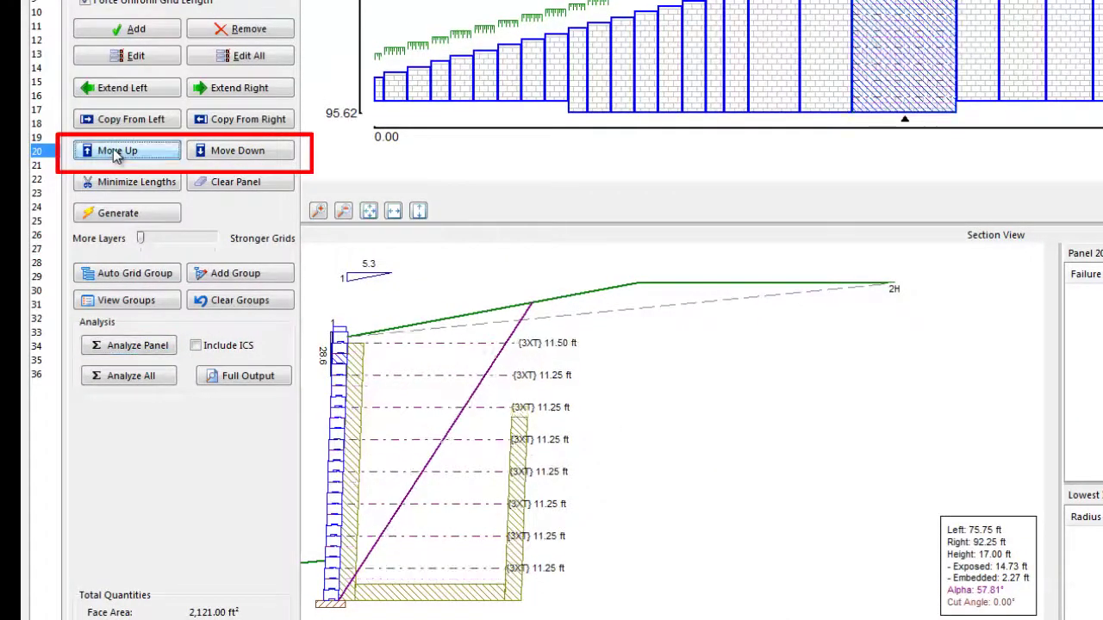
{"action": "left_click", "coordinate": [234, 152]}
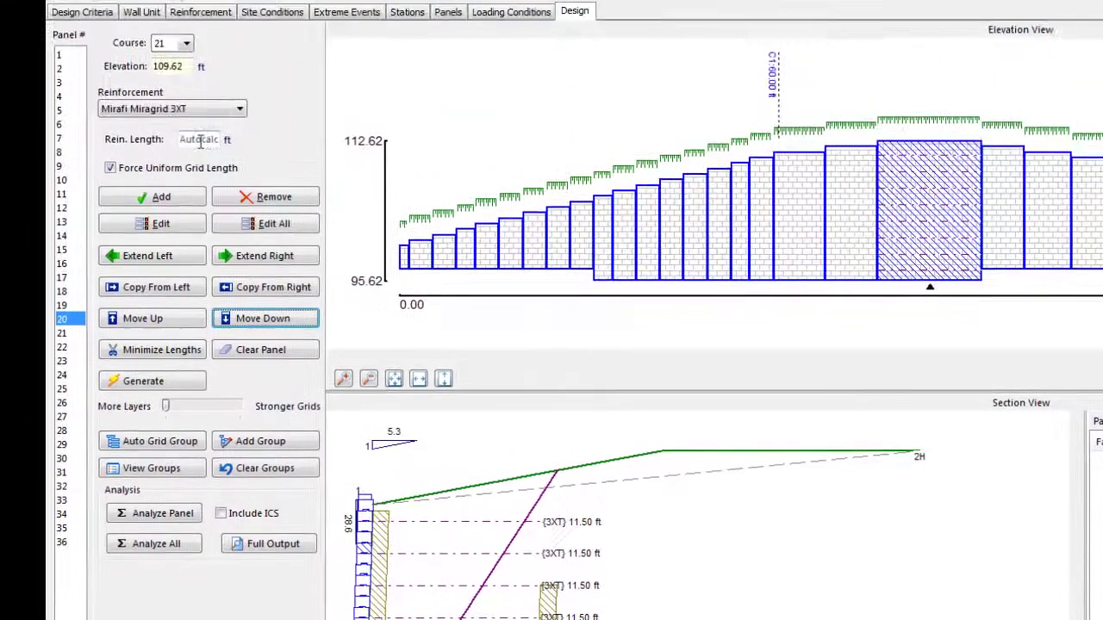
Step: Add an 11.5 ft Miragrid 3XT grid layer at course 21 of panel 20
{"action": "left_click", "coordinate": [201, 140]}
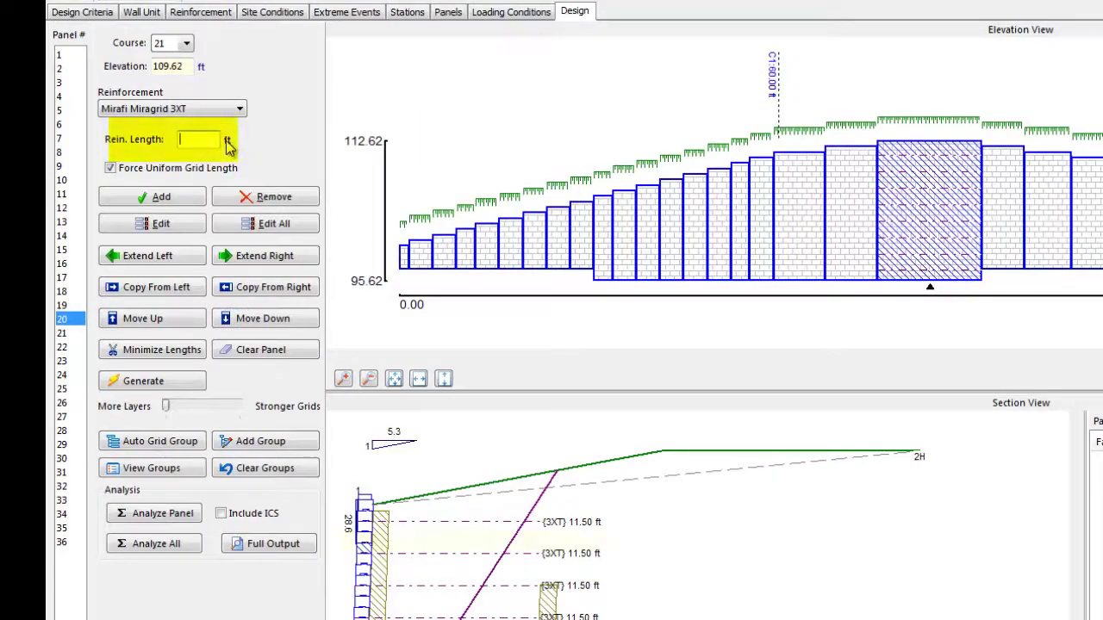
{"action": "type", "text": "11.5"}
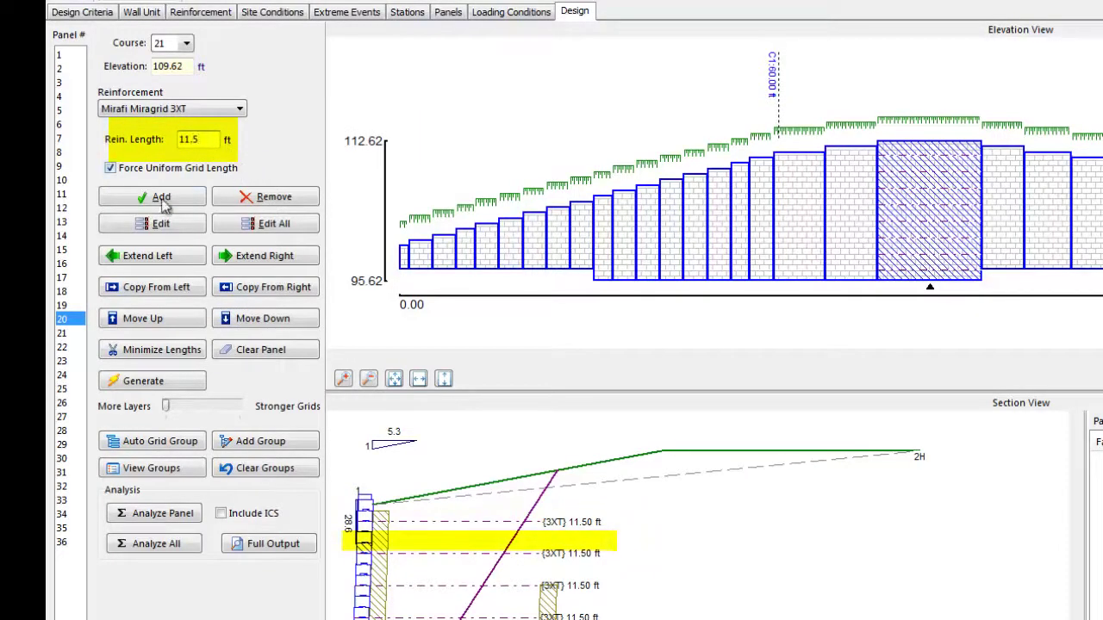
{"action": "left_click", "coordinate": [148, 199]}
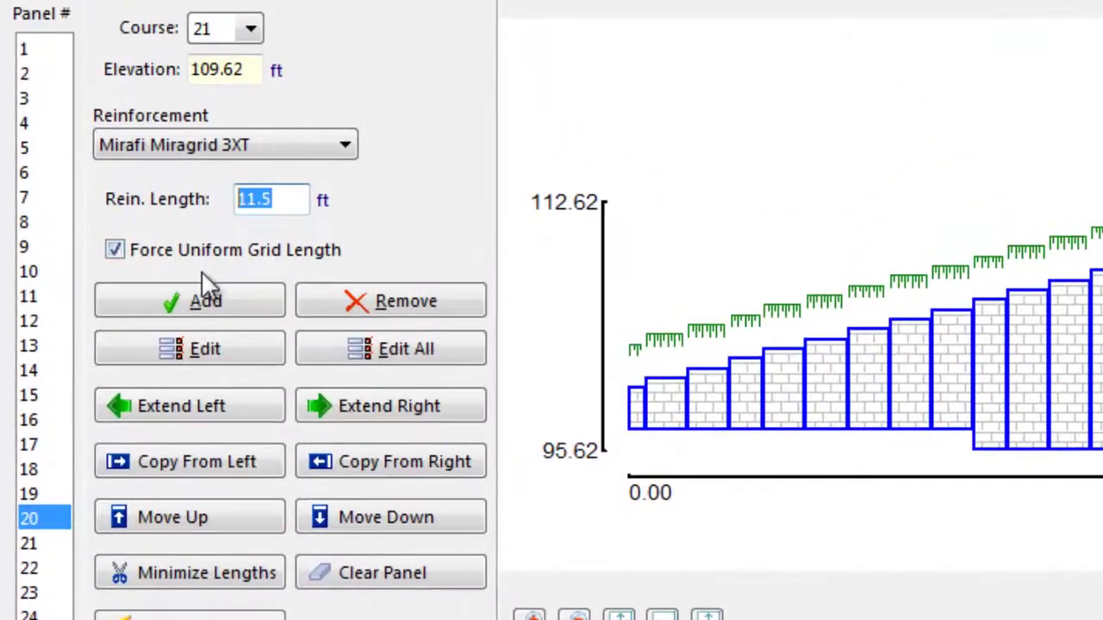
Step: Enter 13 ft as the new reinforcement length for all nine grid layers
{"action": "type", "text": "13"}
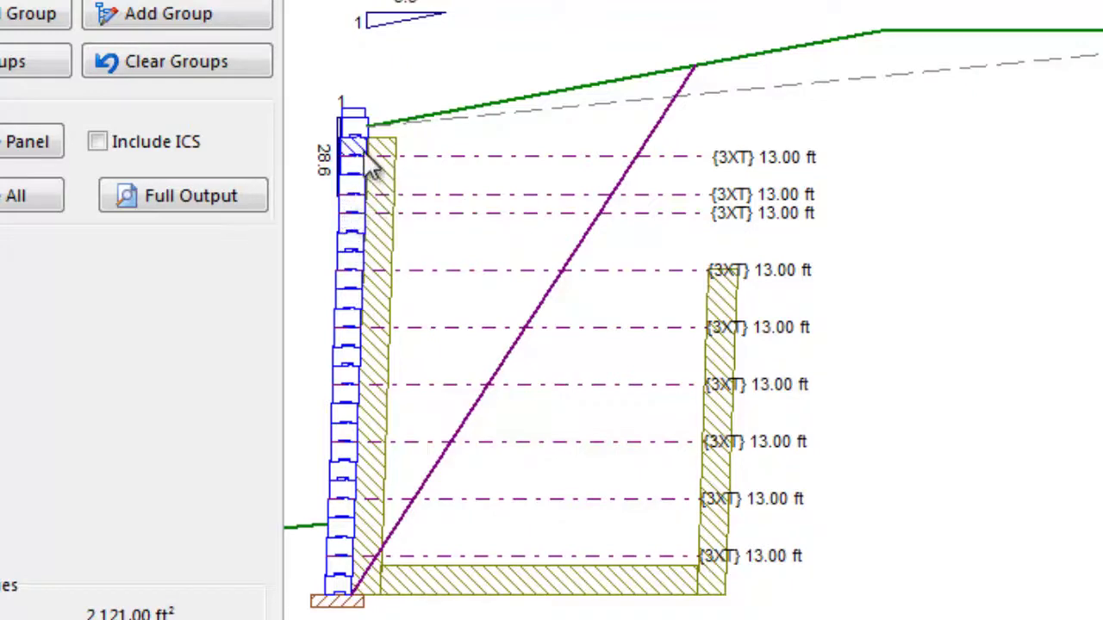
Step: Set the upper six grid layers to 15.00 ft and confirm the lower ones stay 13.00 ft
{"action": "left_click", "coordinate": [349, 401]}
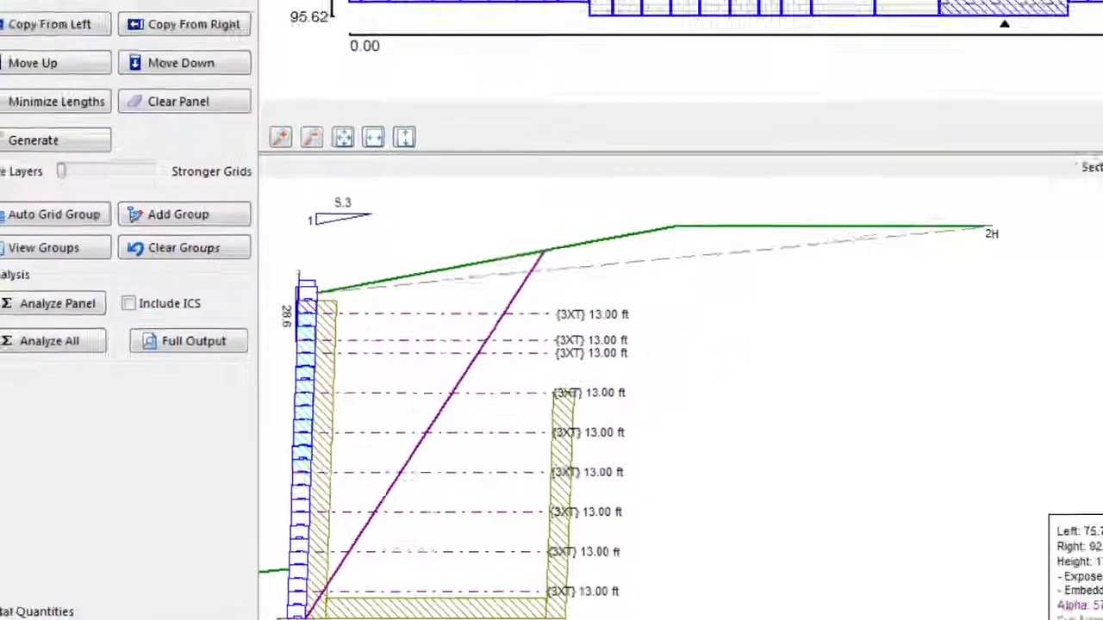
{"action": "left_click", "coordinate": [2, 0]}
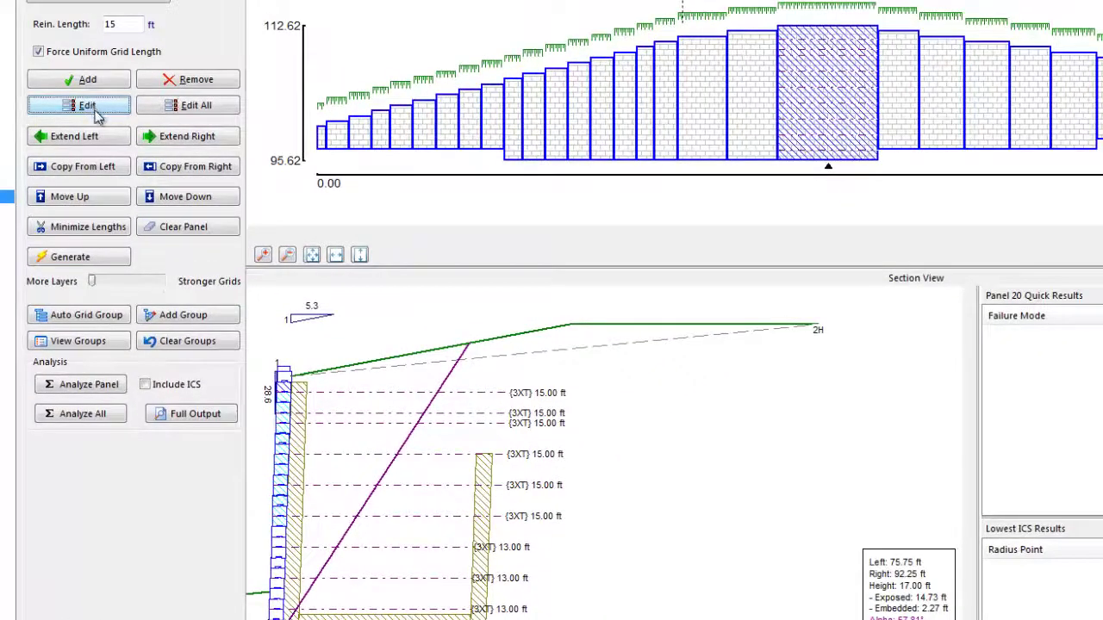
{"action": "left_click", "coordinate": [279, 550]}
{"action": "left_click", "coordinate": [277, 560]}
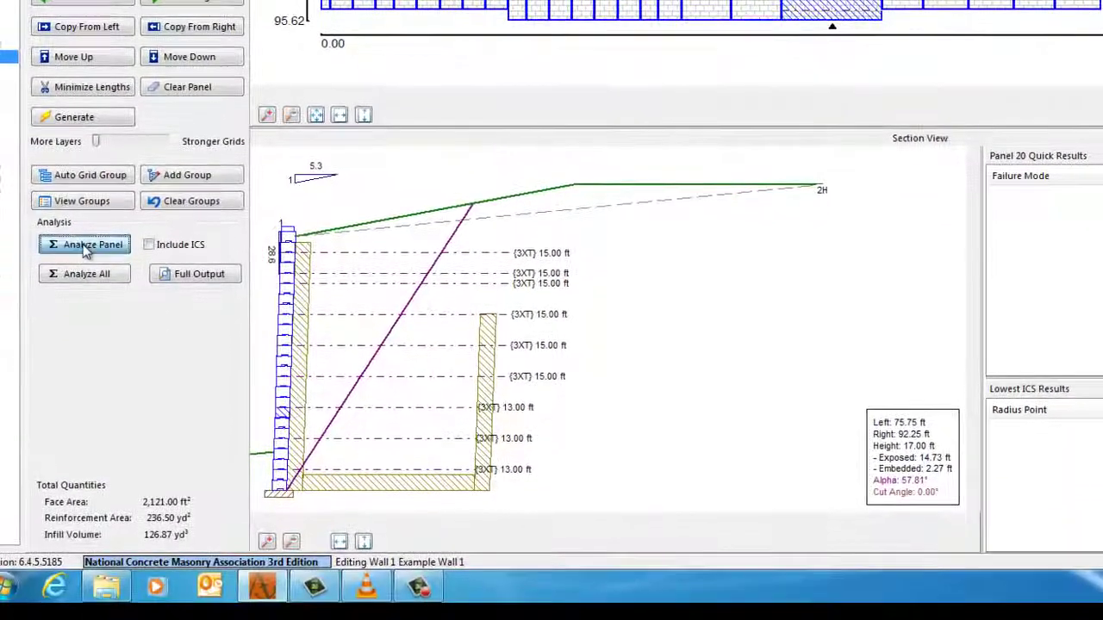
Step: Analyze panel 20 with the 15/13 ft layout, then turn Include ICS back on
{"action": "left_click", "coordinate": [86, 246]}
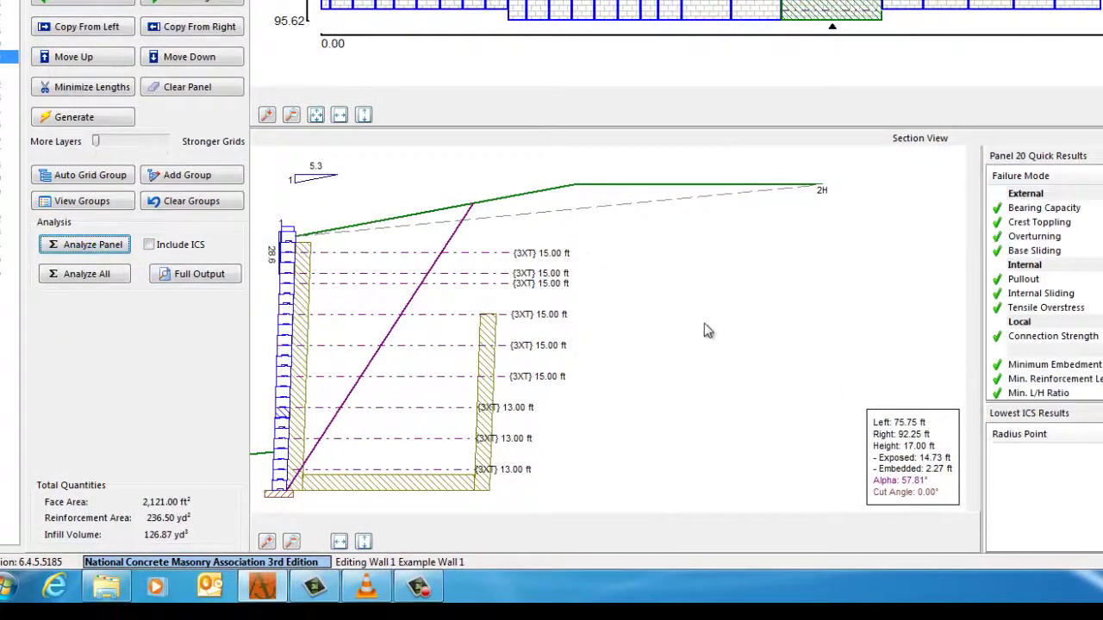
{"action": "left_click", "coordinate": [149, 245]}
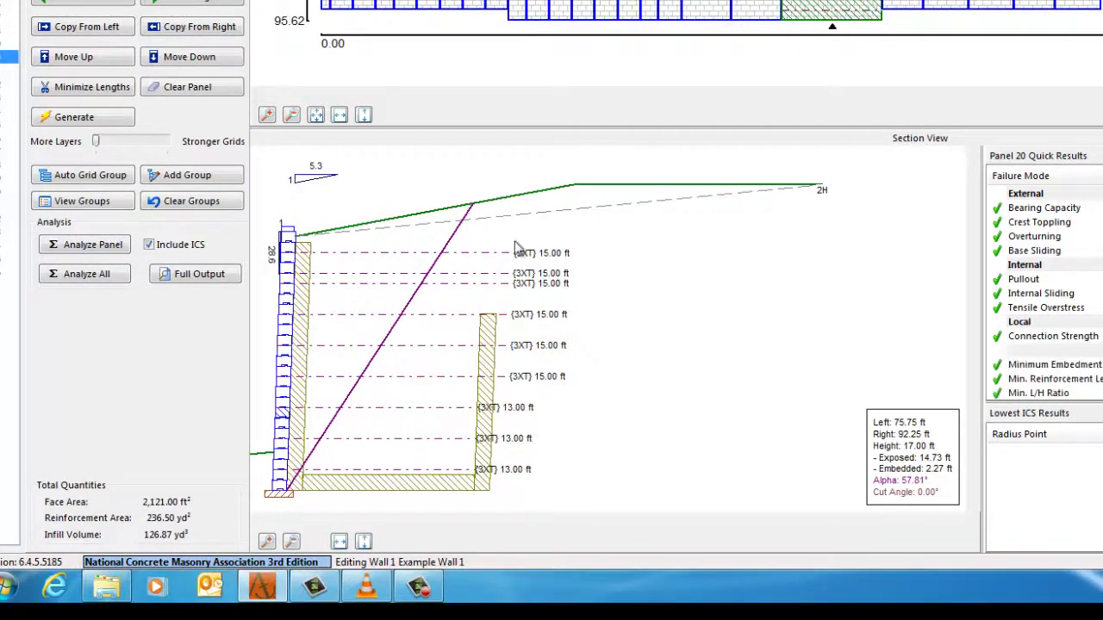
Step: Rerun the panel 20 analysis with ICS and review the lowest ICS result, factor 1.63
{"action": "left_click", "coordinate": [81, 245]}
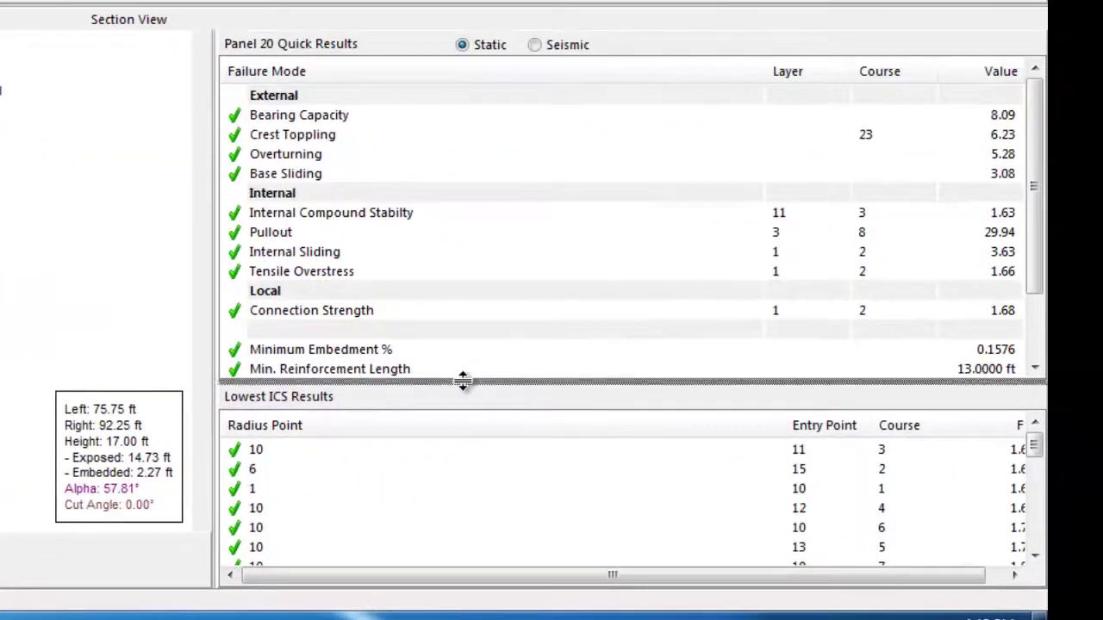
{"action": "left_click_drag", "start_coordinate": [462, 382], "coordinate": [462, 278]}
{"action": "left_click", "coordinate": [319, 352]}
{"action": "key", "text": "Down"}
{"action": "key", "text": "Down"}
{"action": "key", "text": "Down"}
{"action": "key", "text": "Down"}
{"action": "key", "text": "Down"}
{"action": "key", "text": "Down"}
{"action": "key", "text": "Down"}
{"action": "key", "text": "Down"}
{"action": "key", "text": "Up"}
{"action": "key", "text": "Up"}
{"action": "key", "text": "Up"}
{"action": "key", "text": "Up"}
{"action": "key", "text": "Up"}
{"action": "key", "text": "Up"}
{"action": "key", "text": "Up"}
{"action": "key", "text": "Up"}
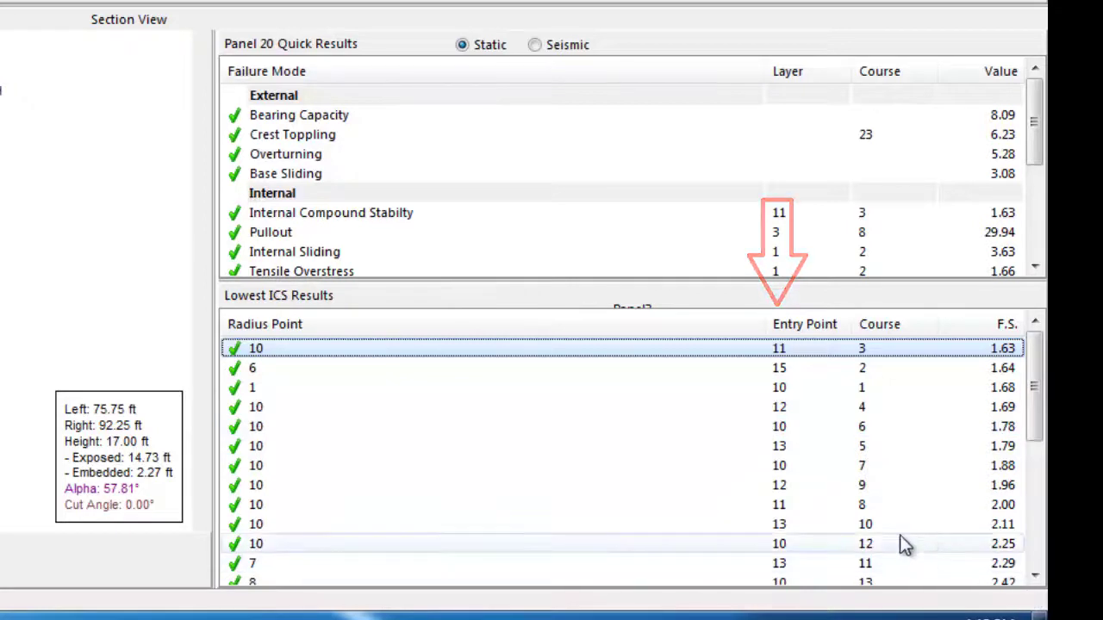
Step: Inspect the next lowest ICS surfaces, with factors rising through 1.88 and 1.96 to 2.00
{"action": "left_click", "coordinate": [782, 368]}
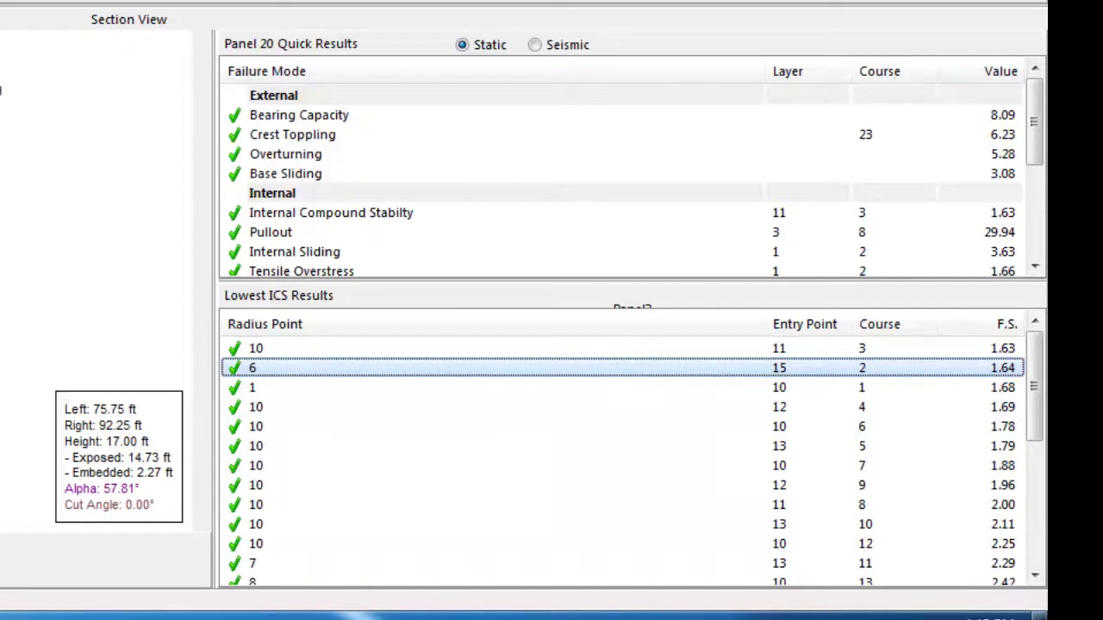
{"action": "left_click", "coordinate": [866, 390]}
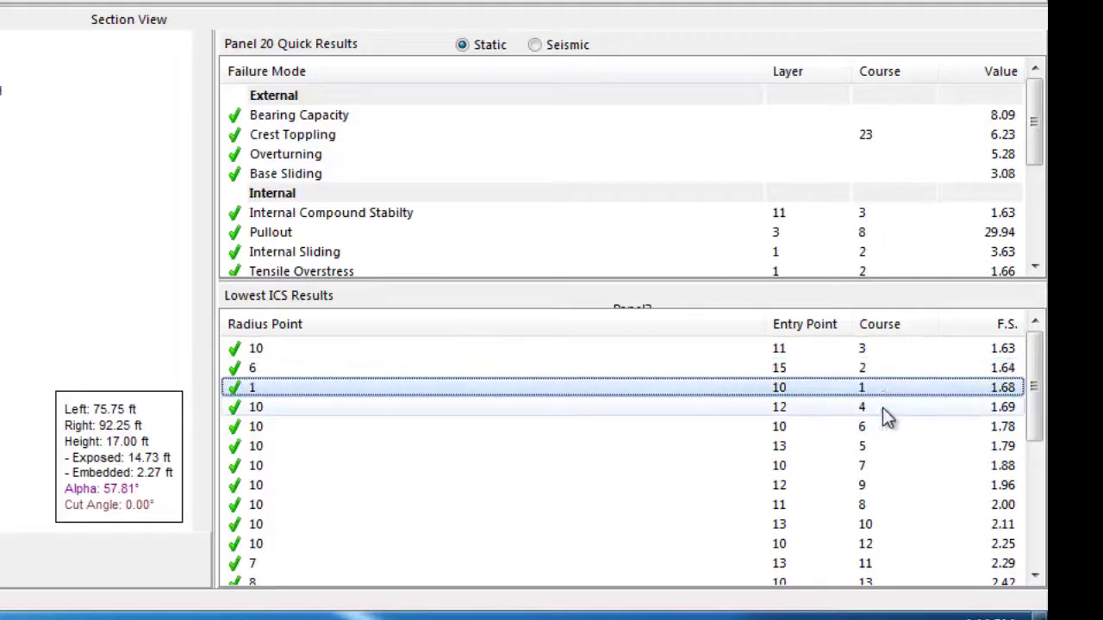
{"action": "left_click", "coordinate": [880, 410]}
{"action": "left_click", "coordinate": [879, 427]}
{"action": "left_click", "coordinate": [869, 445]}
{"action": "left_click", "coordinate": [867, 465]}
{"action": "left_click", "coordinate": [867, 485]}
{"action": "left_click", "coordinate": [867, 504]}
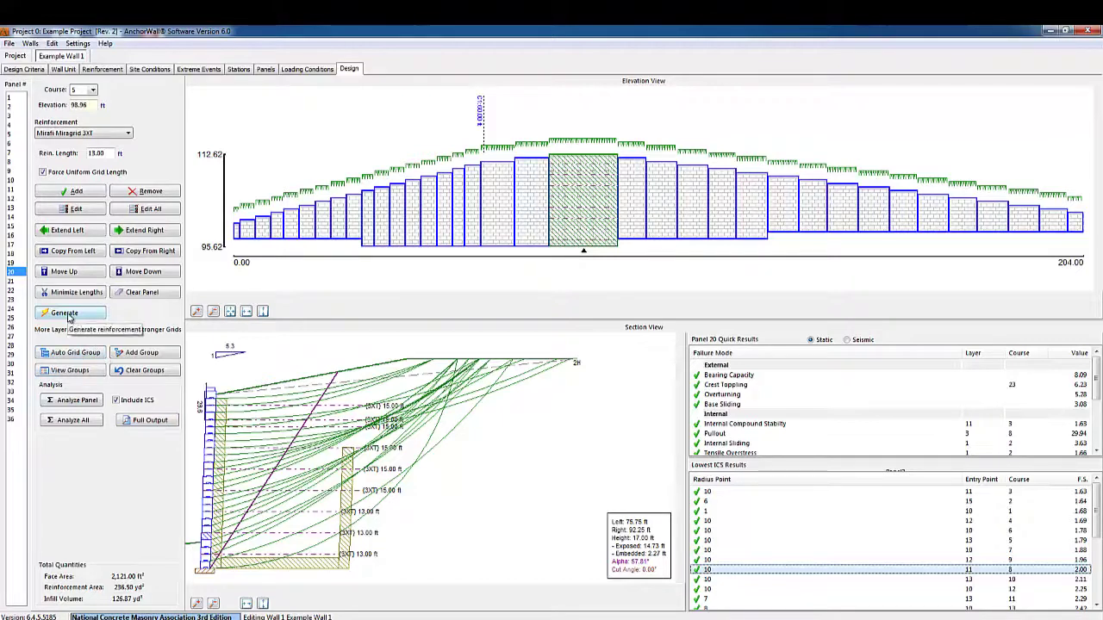
Step: Regenerate panel 20's reinforcement design from the Design tab
{"action": "left_click", "coordinate": [68, 315]}
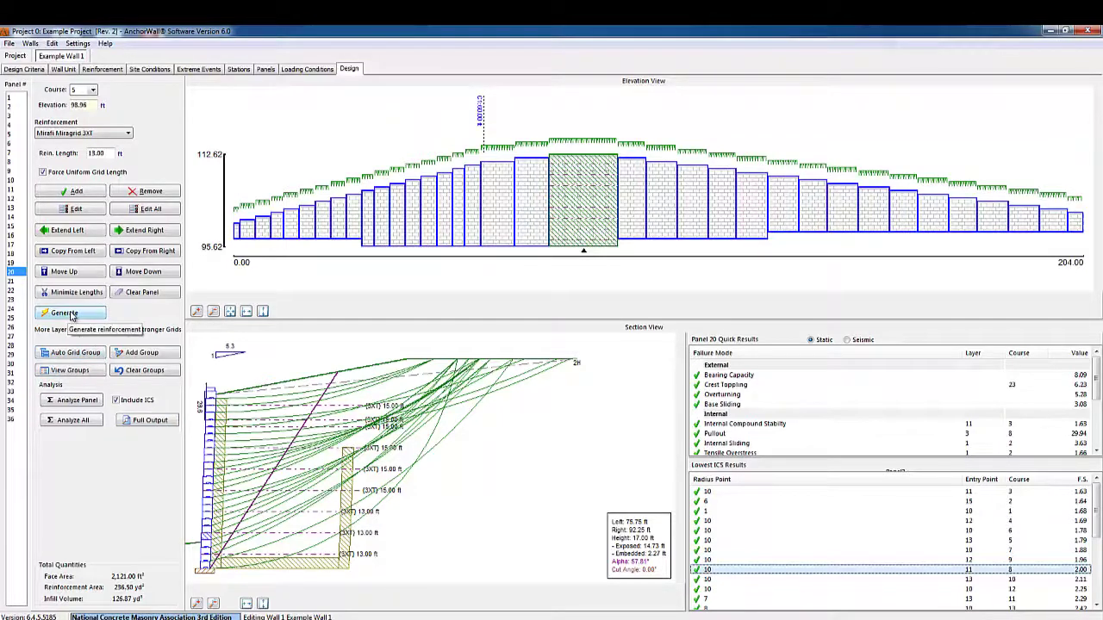